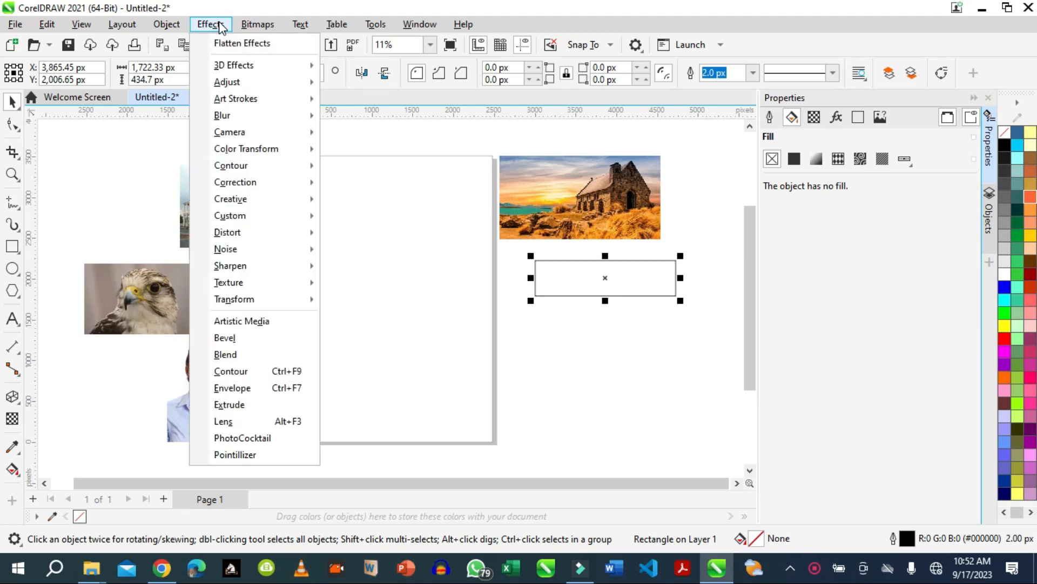
Step: Close the open dockers and display only the Properties docker again
mouse_move(225, 64)
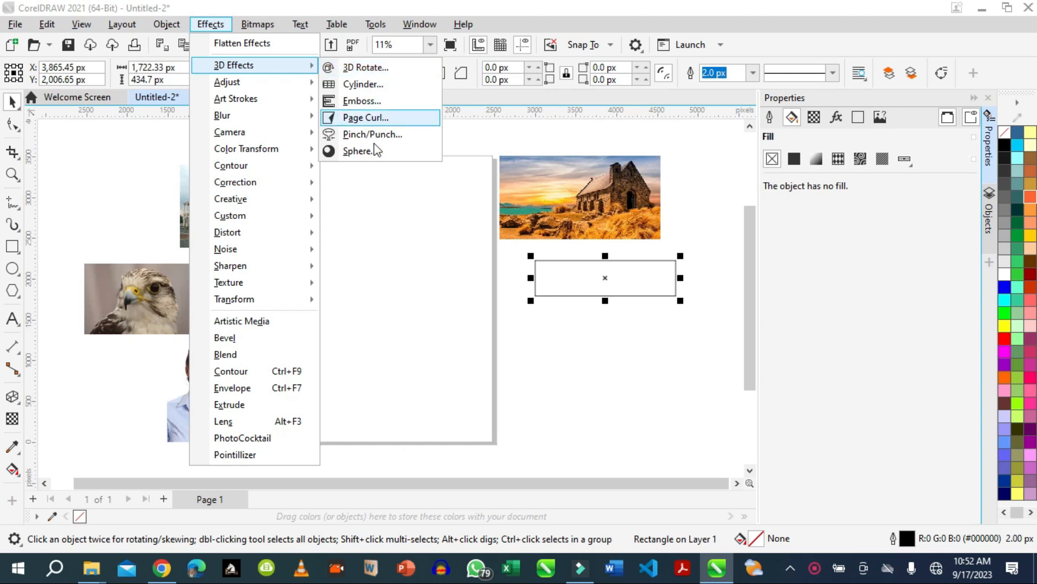
click(654, 438)
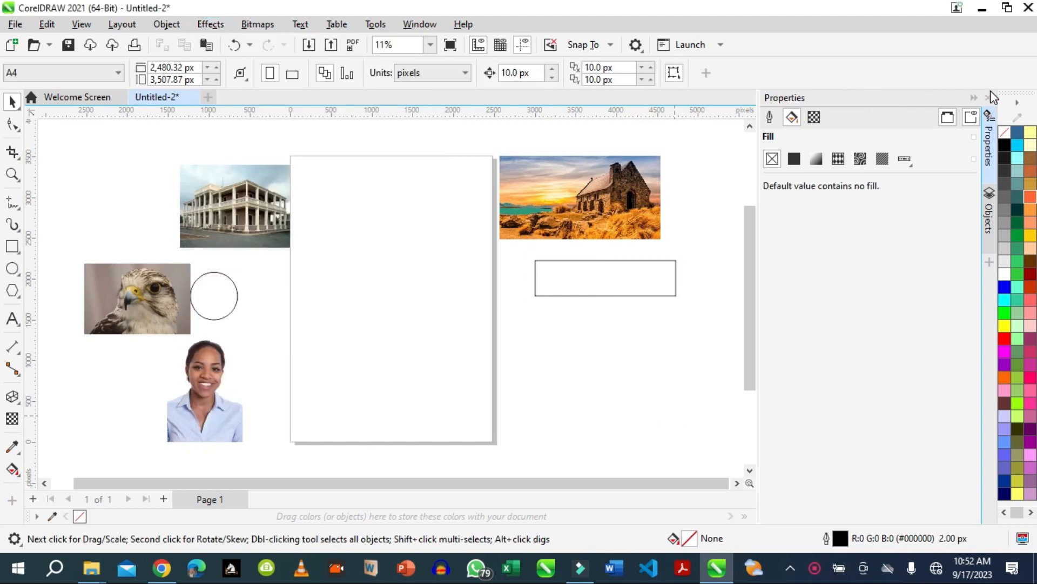
click(990, 157)
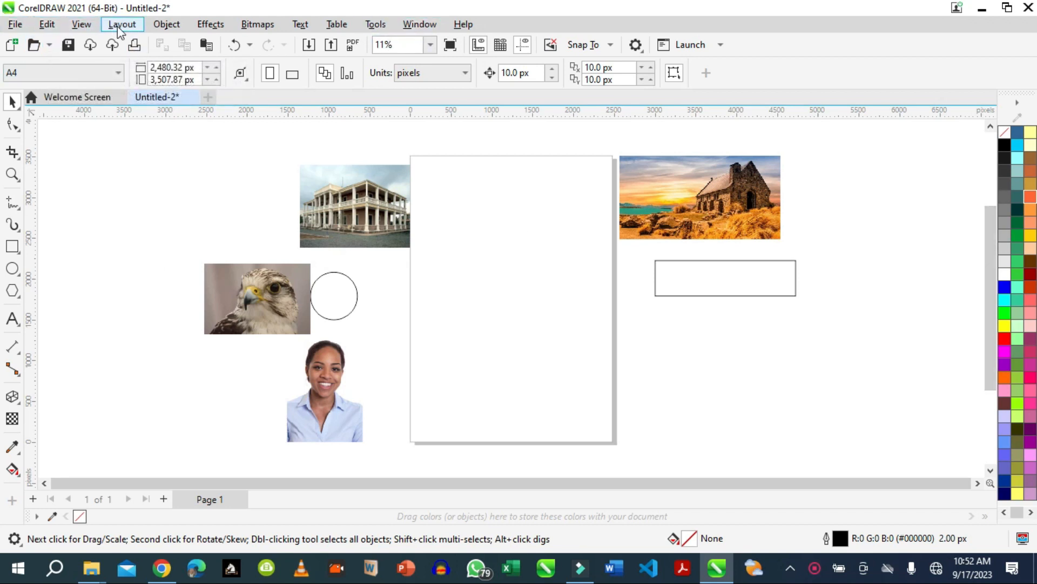
click(167, 24)
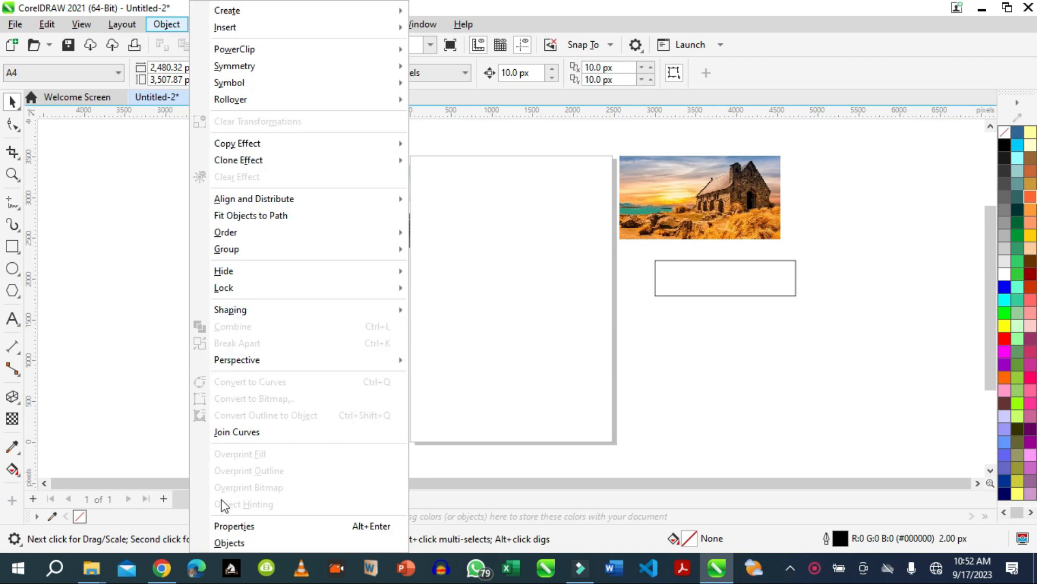
click(258, 526)
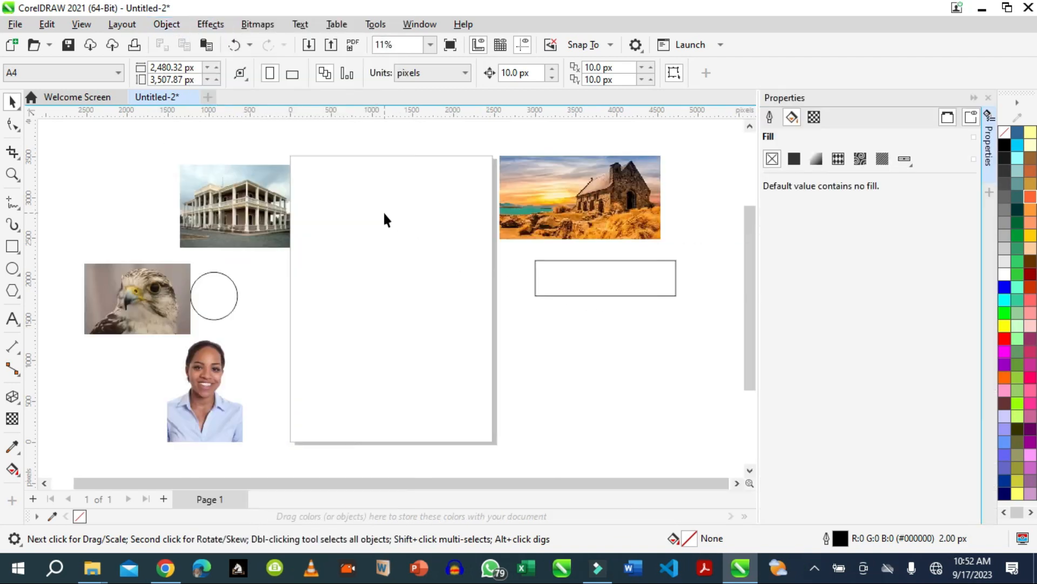
Step: Move the building photo onto the page and start a 3D Rotate bitmap effect on it with the before-and-after preview shown
drag(234, 215, 388, 205)
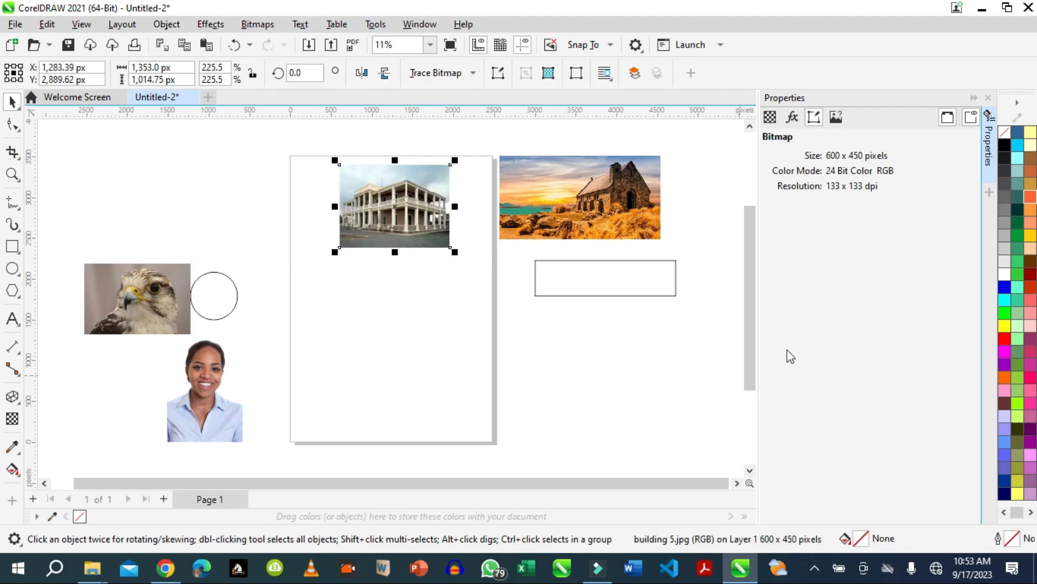
click(793, 120)
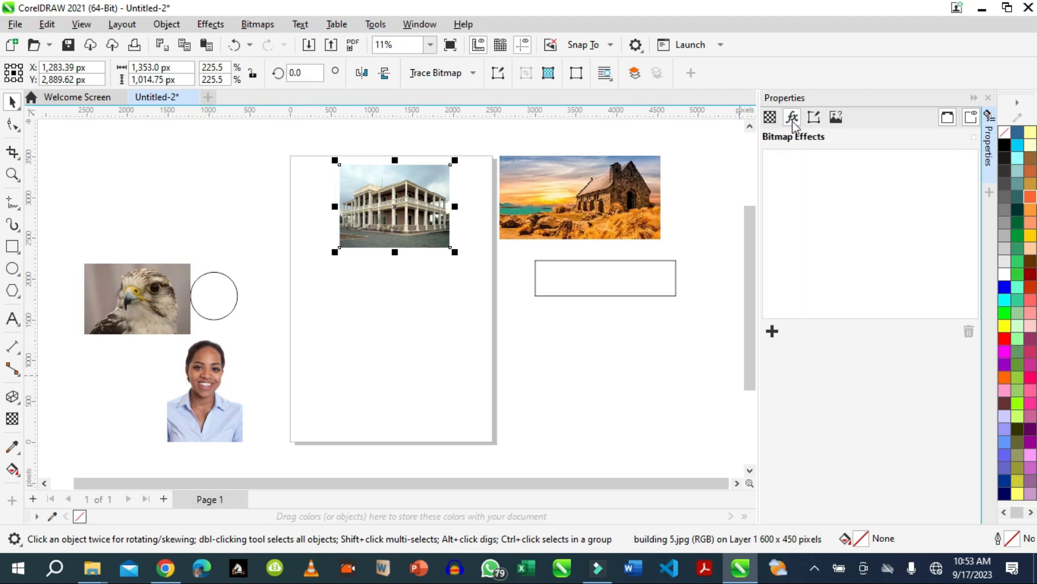
click(773, 332)
mouse_move(807, 81)
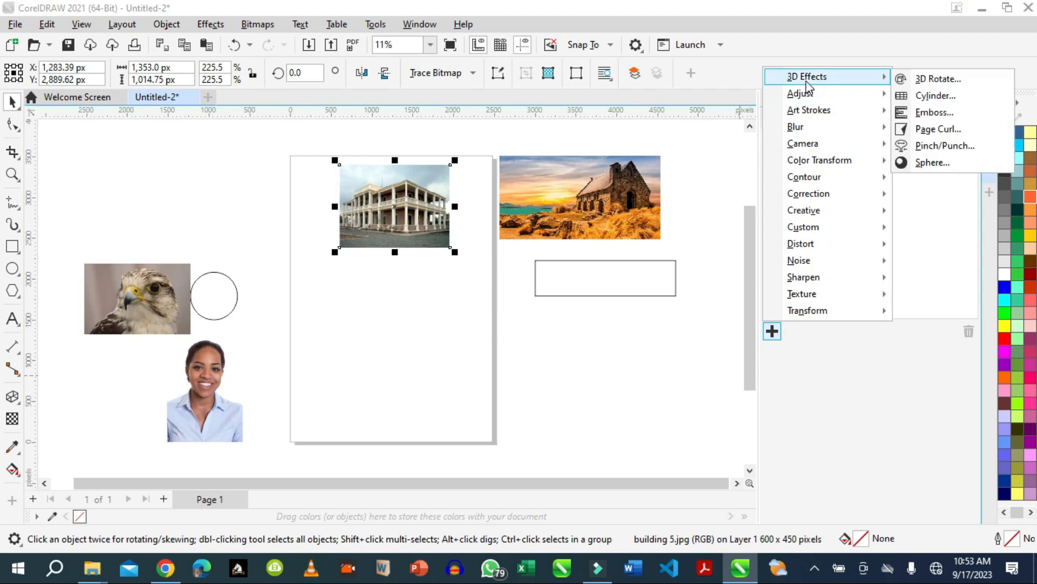
click(932, 79)
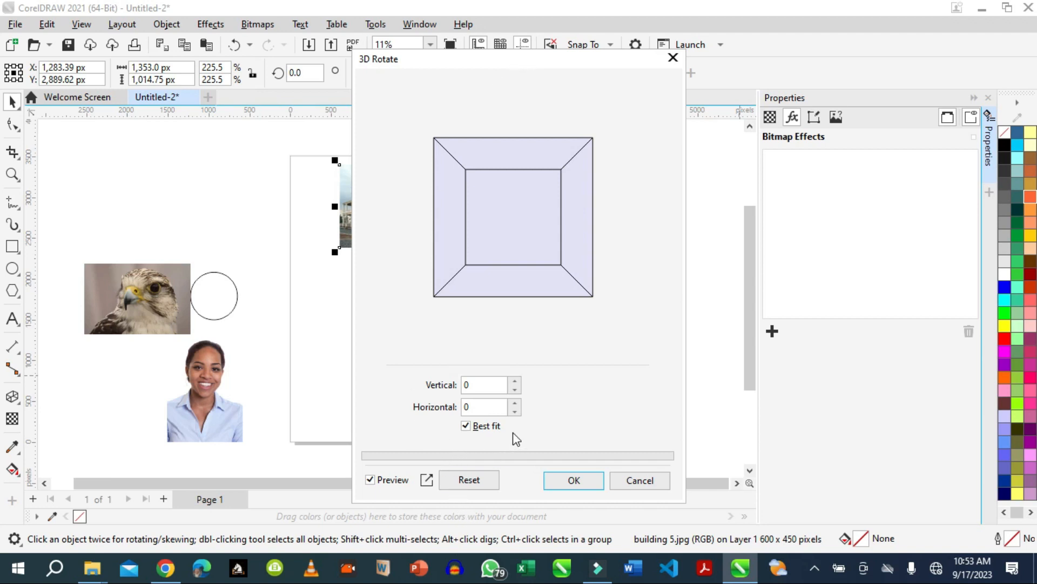
click(427, 480)
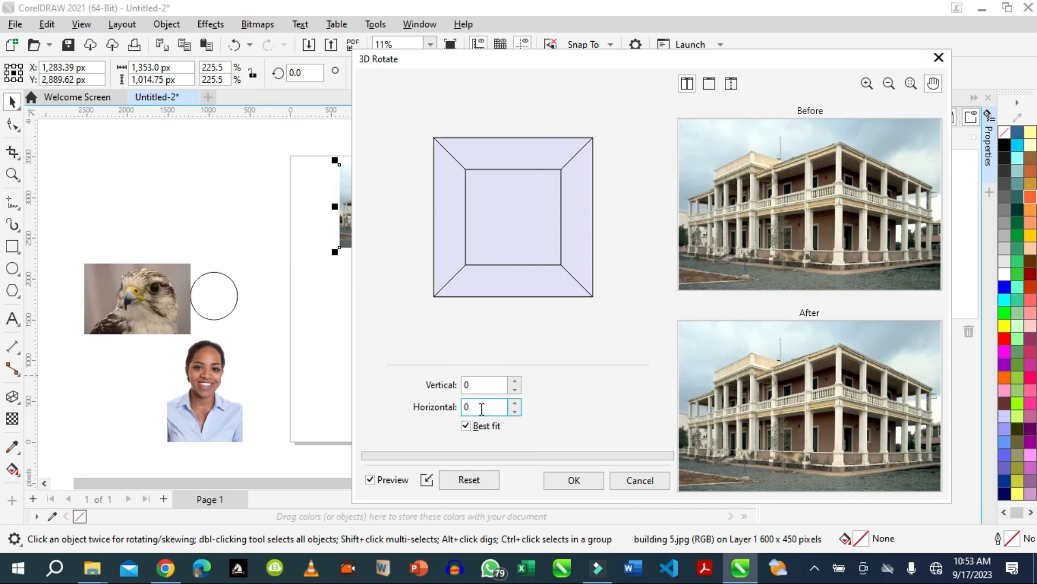
Step: Set the horizontal rotation of the building photo's 3D Rotate effect to -23
click(479, 425)
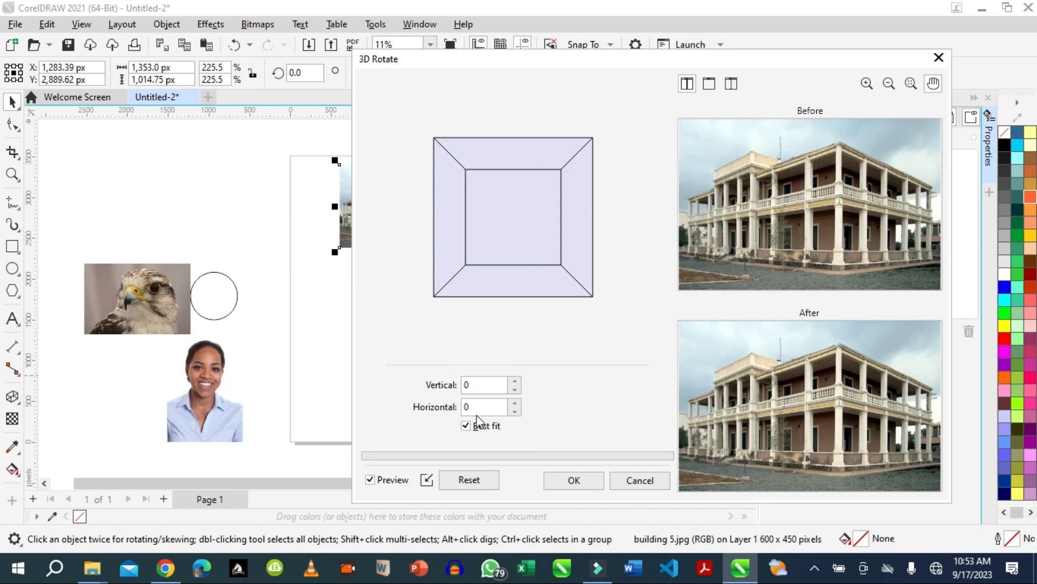
click(515, 411)
click(515, 411)
click(515, 411)
click(515, 411)
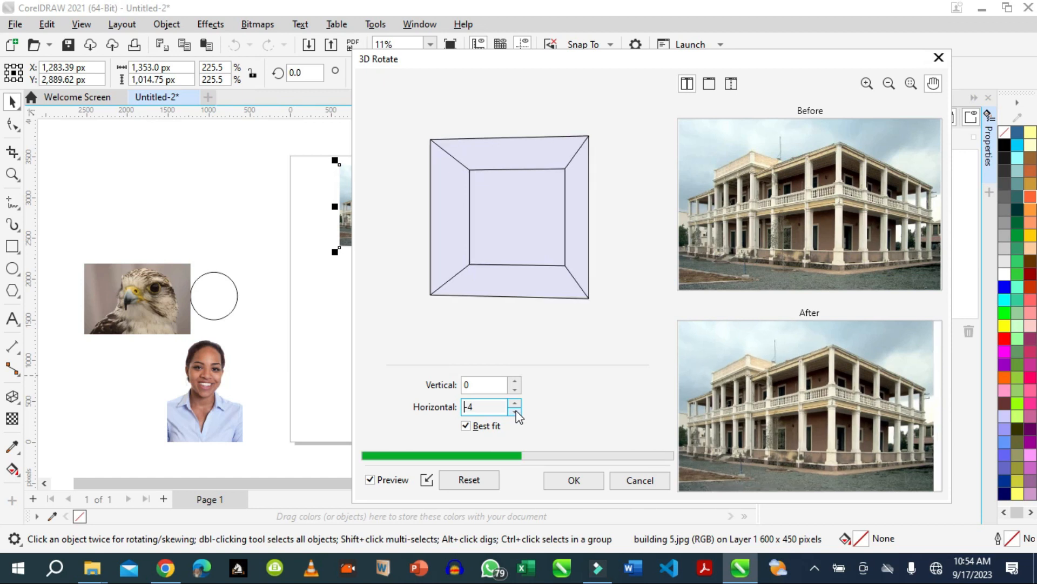
click(515, 411)
click(515, 411)
click(514, 412)
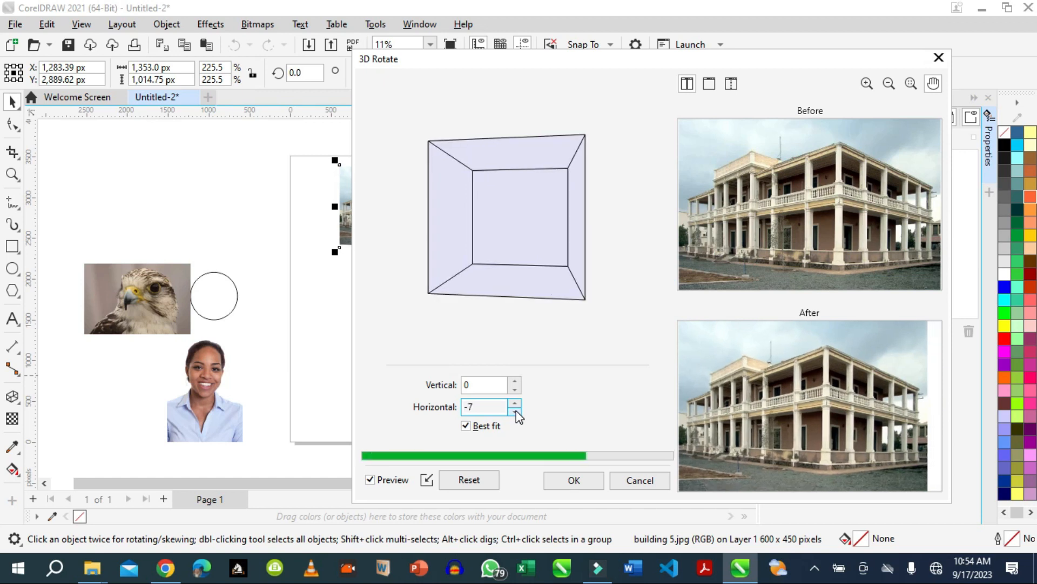
click(515, 411)
click(515, 412)
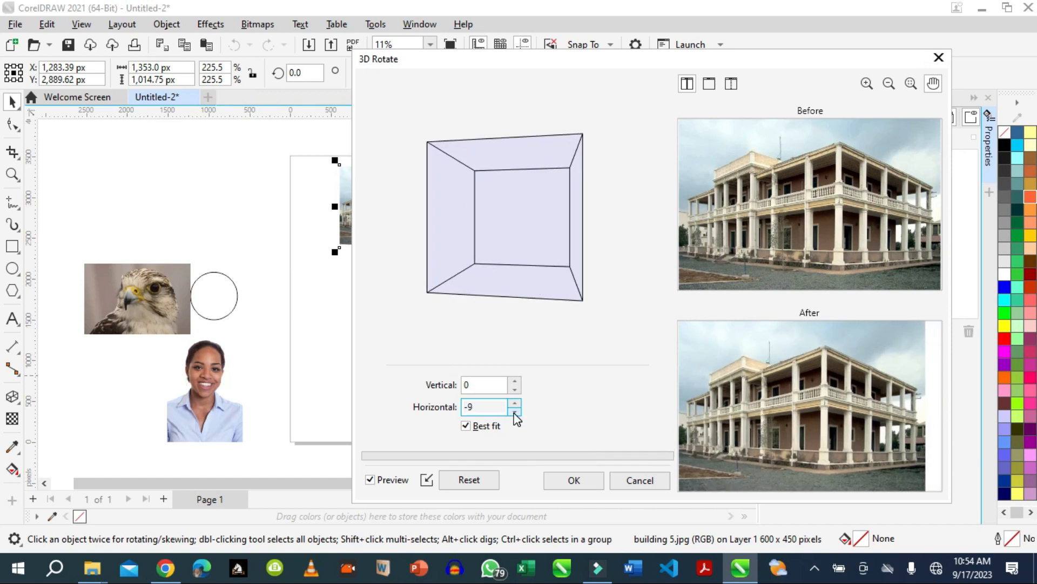
click(515, 411)
click(514, 412)
click(515, 411)
click(515, 411)
click(515, 411)
click(515, 411)
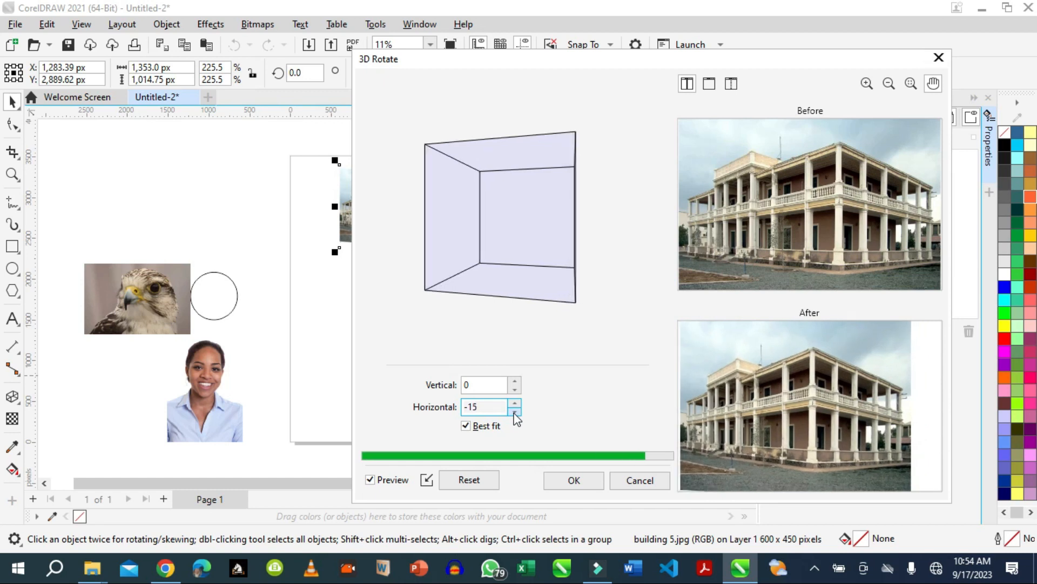
click(515, 412)
click(515, 411)
click(515, 411)
click(515, 411)
click(515, 412)
click(515, 411)
click(515, 411)
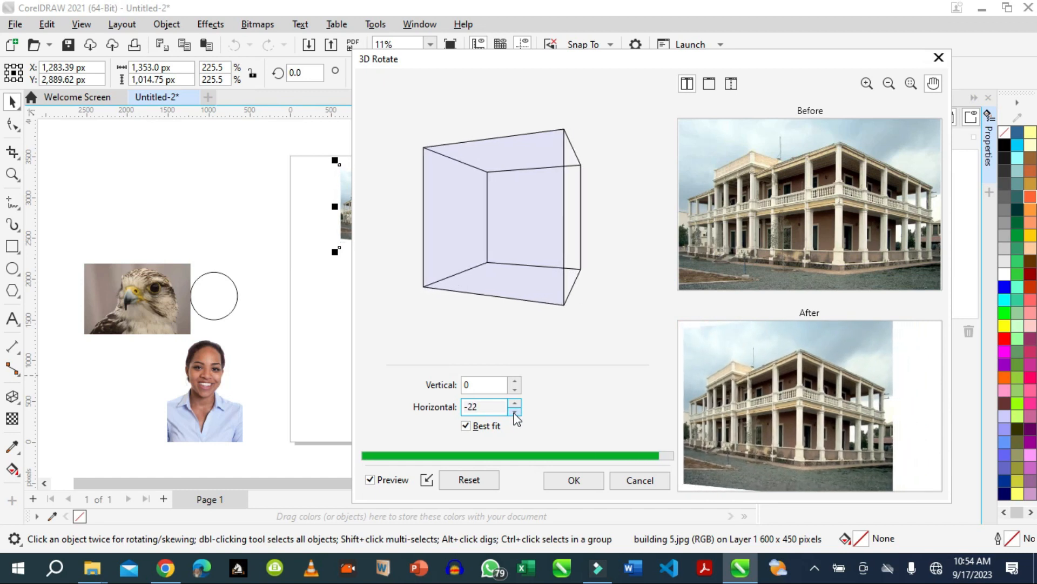
click(515, 411)
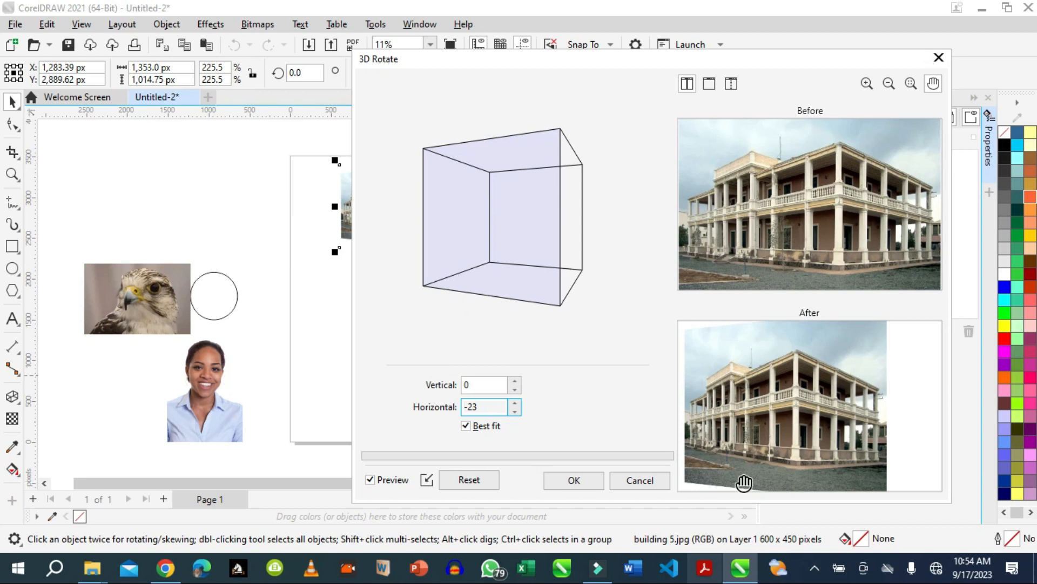
Step: Set the vertical rotation to 22 and apply the 3D Rotate effect to the building photo
click(513, 390)
click(514, 390)
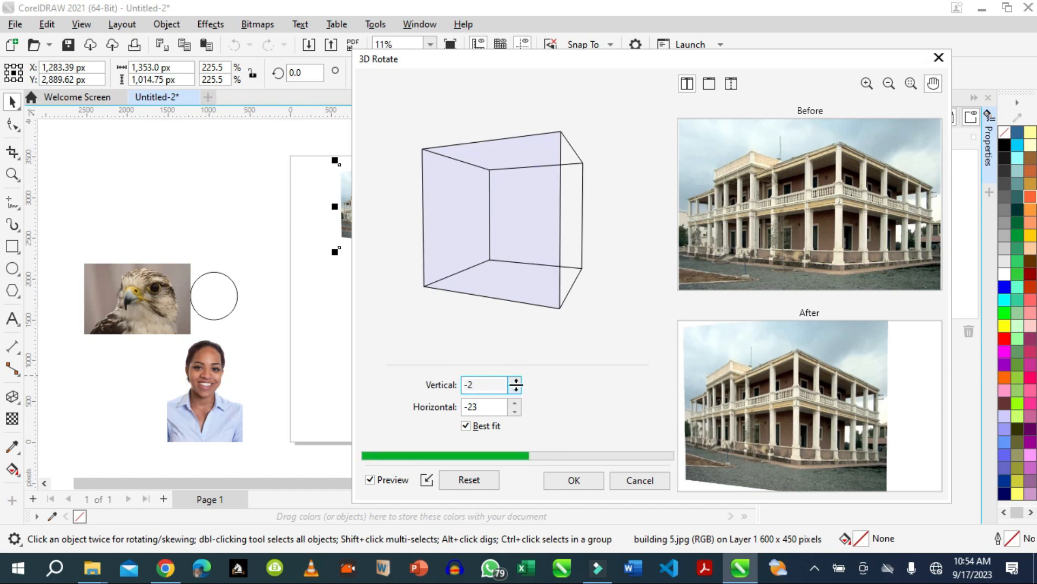
click(516, 381)
click(516, 382)
click(516, 382)
click(516, 382)
click(516, 381)
click(516, 382)
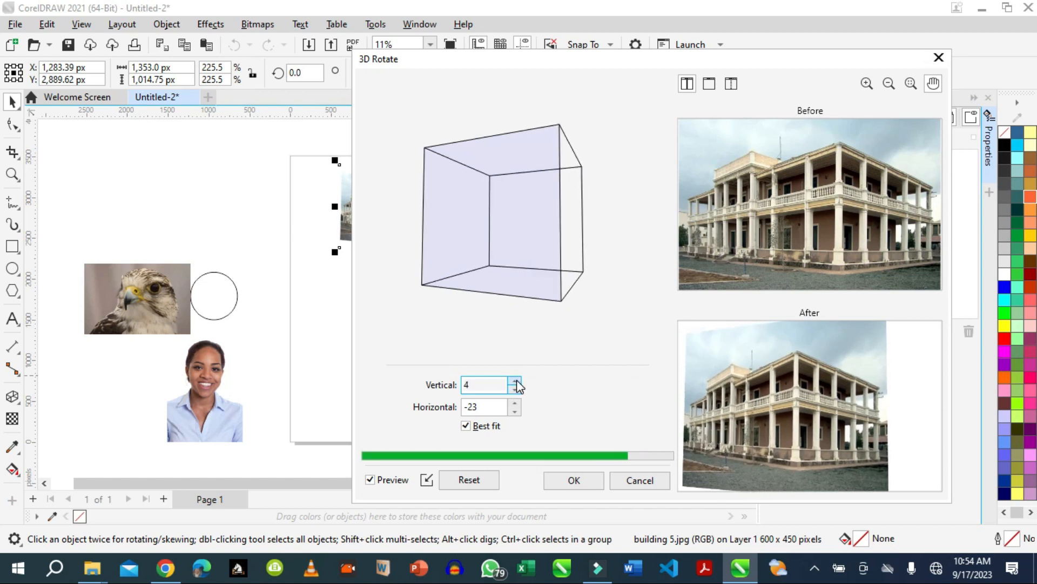
click(516, 381)
click(516, 382)
click(516, 381)
click(516, 381)
click(516, 381)
click(516, 382)
click(516, 382)
click(516, 382)
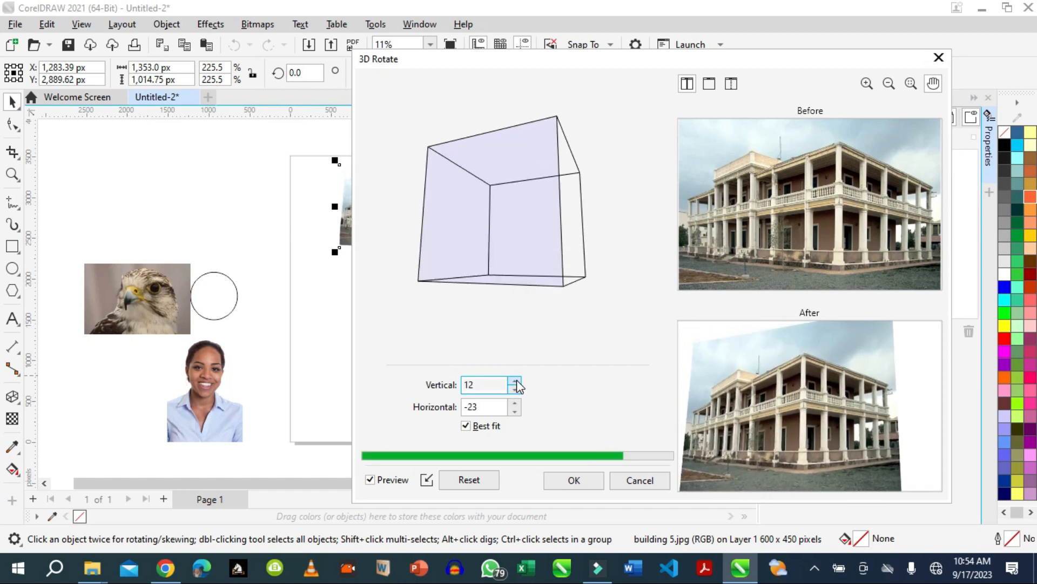
click(516, 381)
click(516, 381)
click(516, 382)
click(516, 381)
click(516, 382)
click(516, 382)
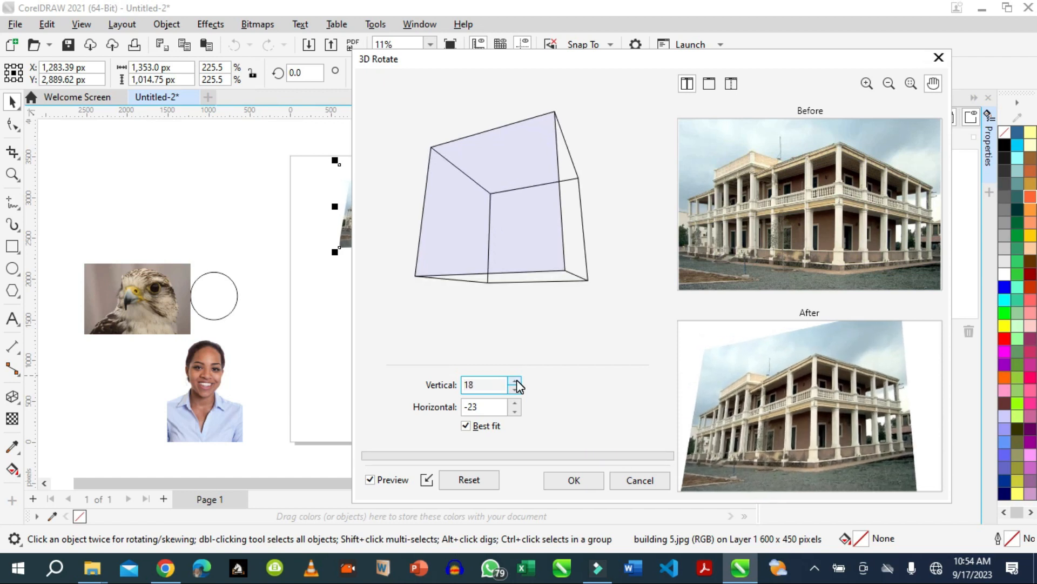
click(516, 381)
click(516, 382)
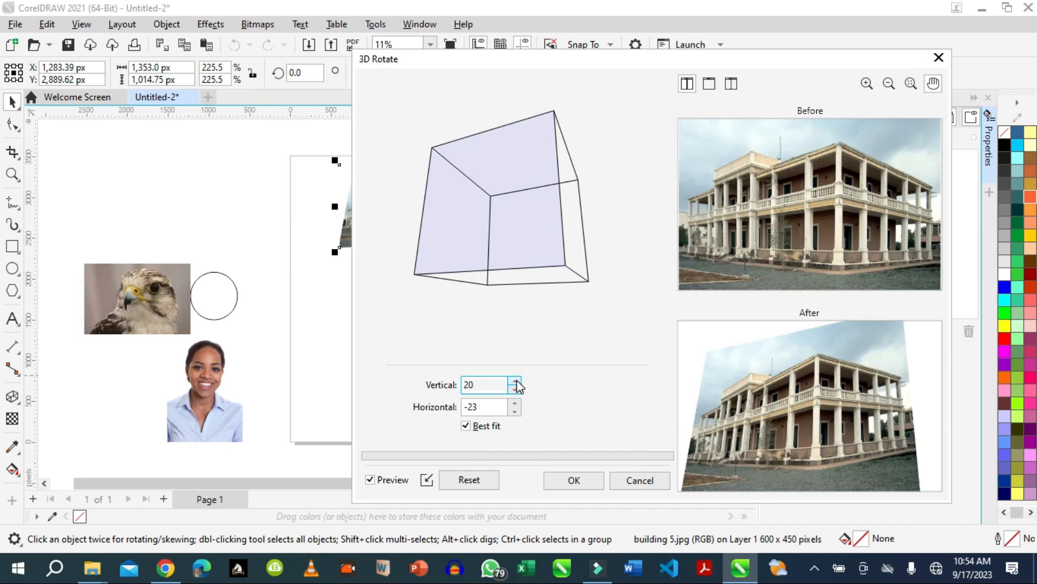
click(516, 381)
click(516, 382)
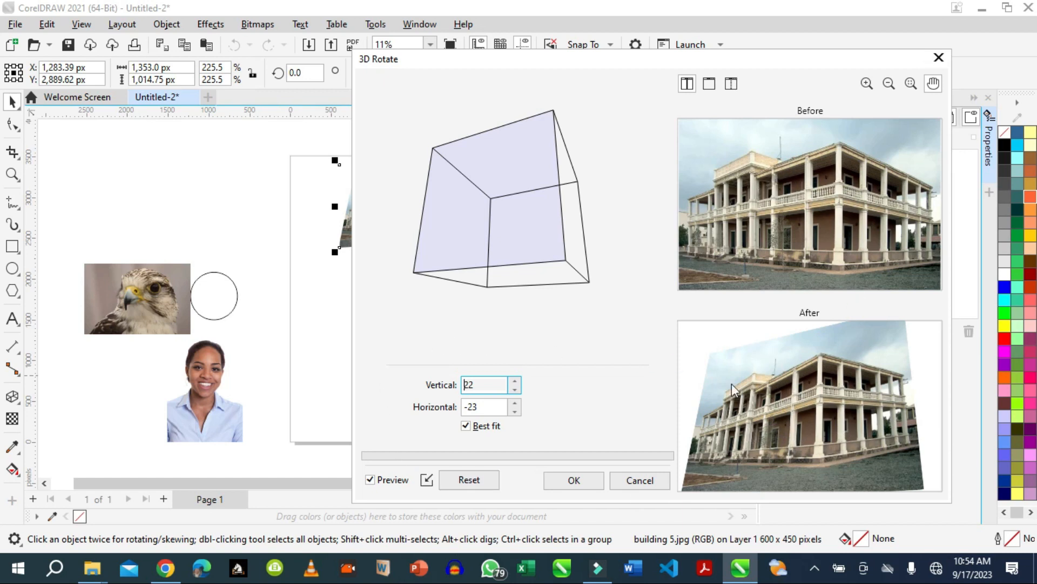
click(574, 480)
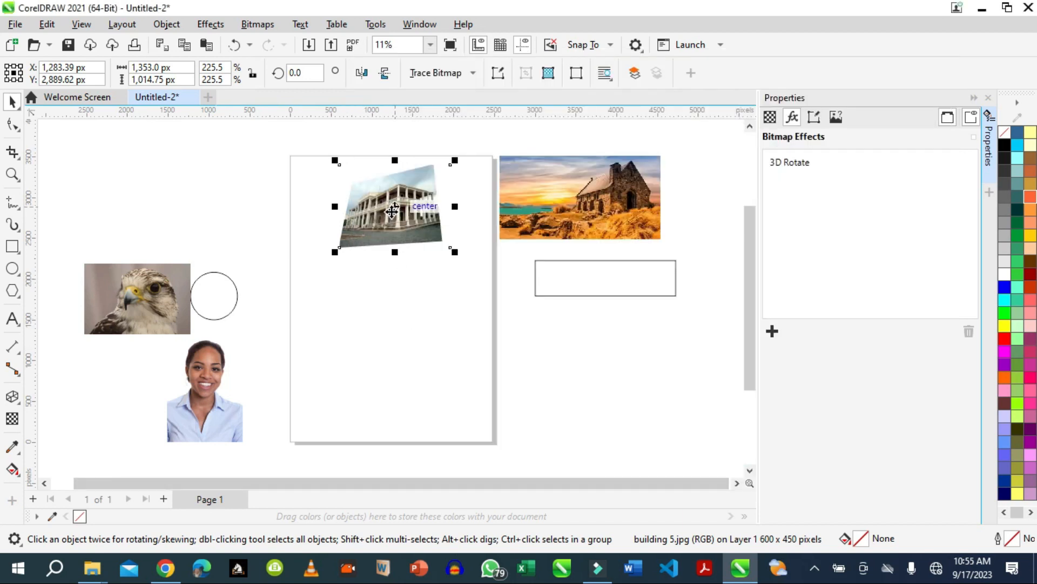
Step: Move the building photo off the page to the area above the falcon photo and delete its 3D Rotate effect
drag(392, 211, 184, 202)
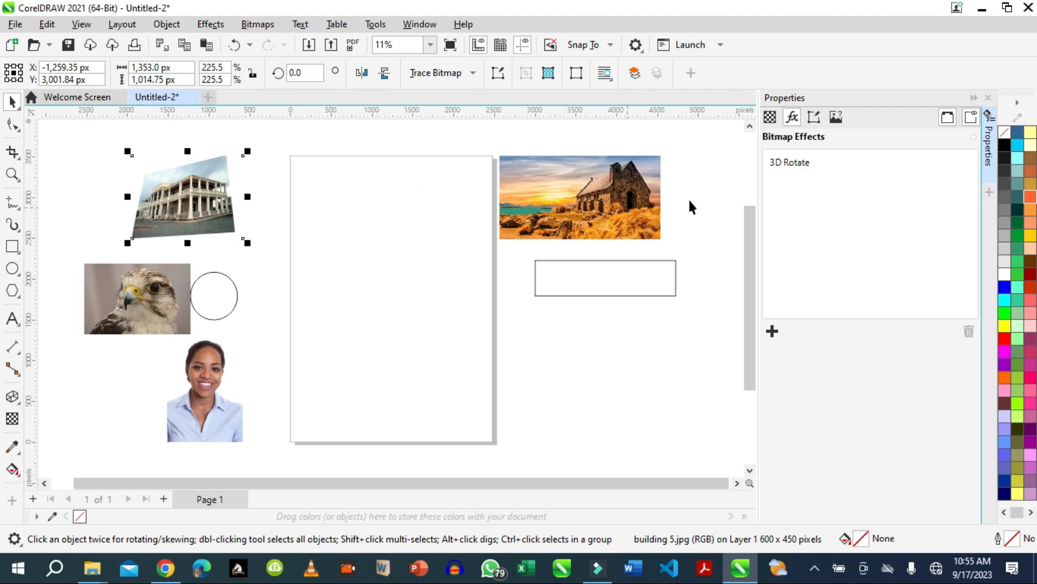
mouse_move(792, 172)
click(786, 171)
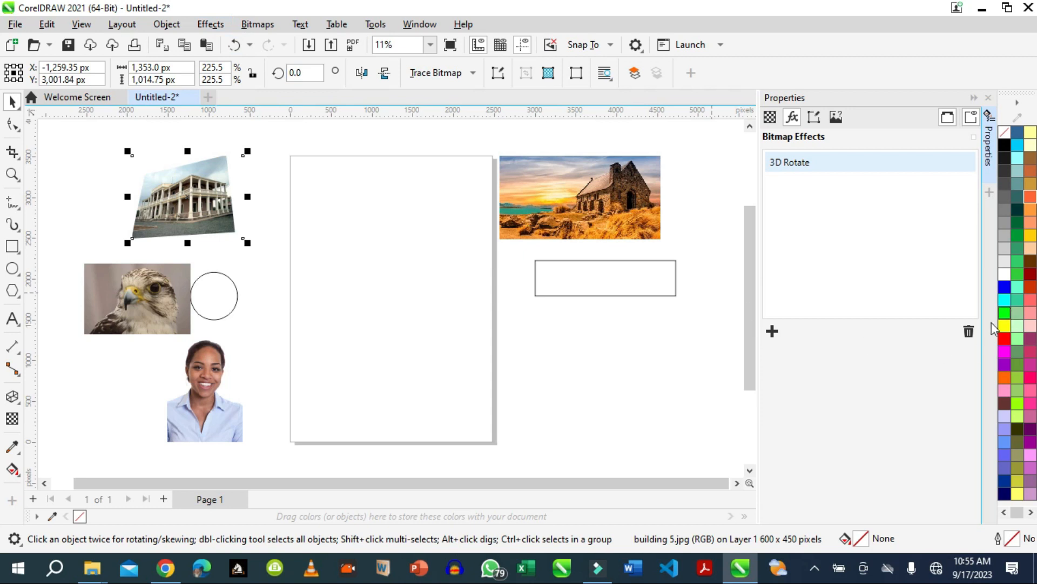
click(968, 331)
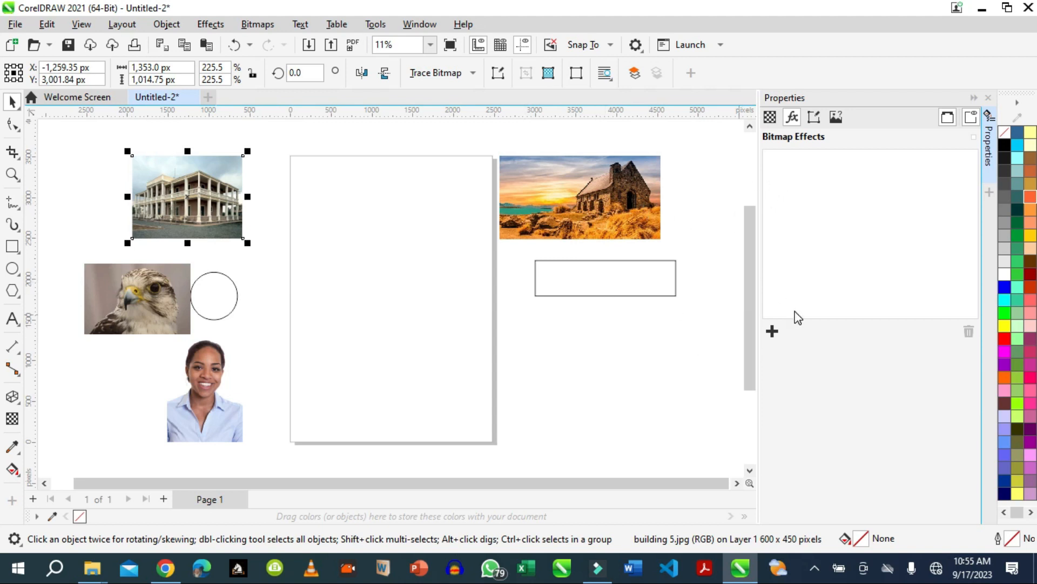
click(652, 297)
click(662, 295)
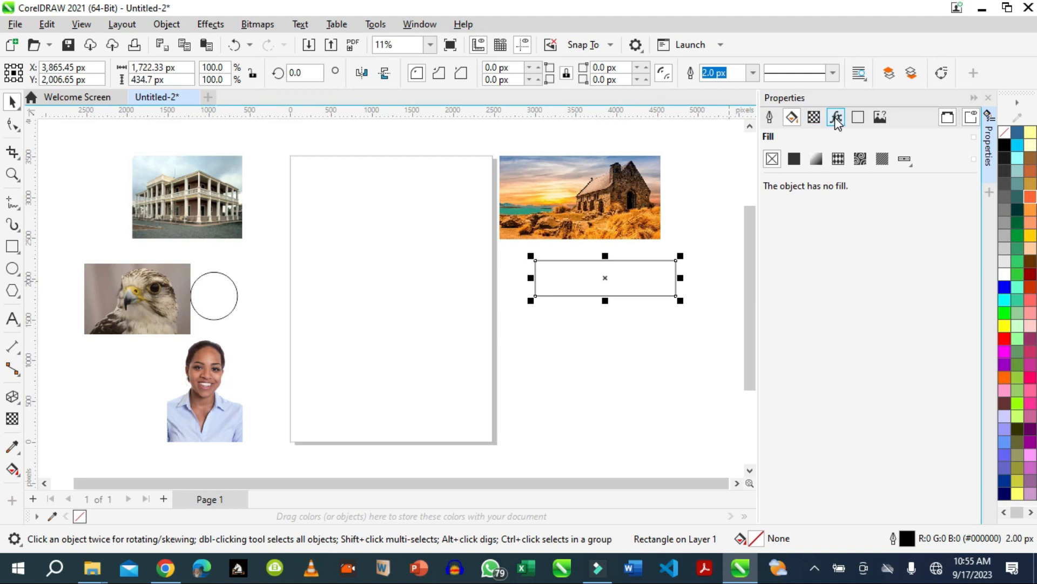
click(836, 118)
click(773, 331)
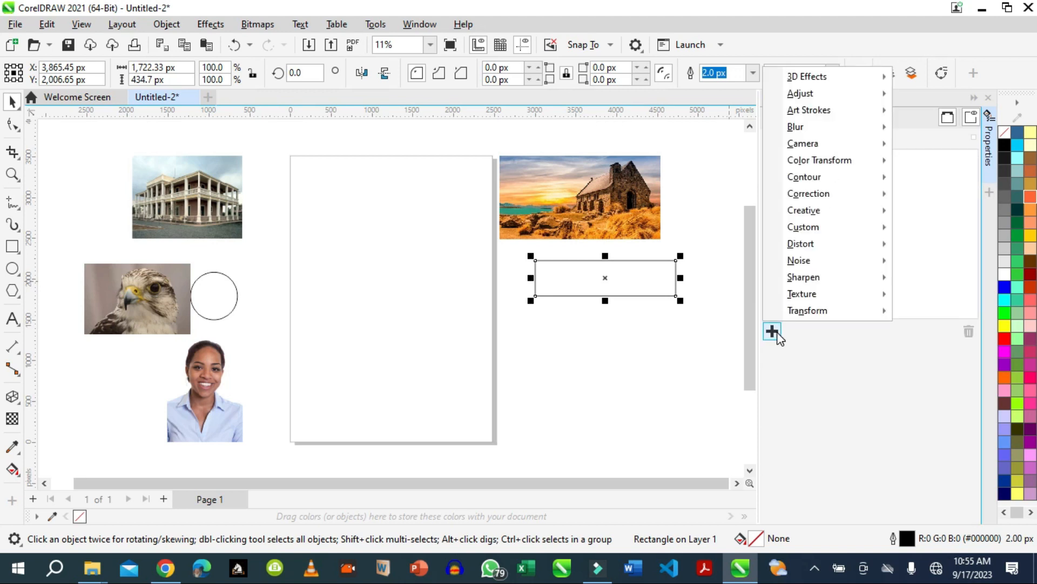
mouse_move(822, 82)
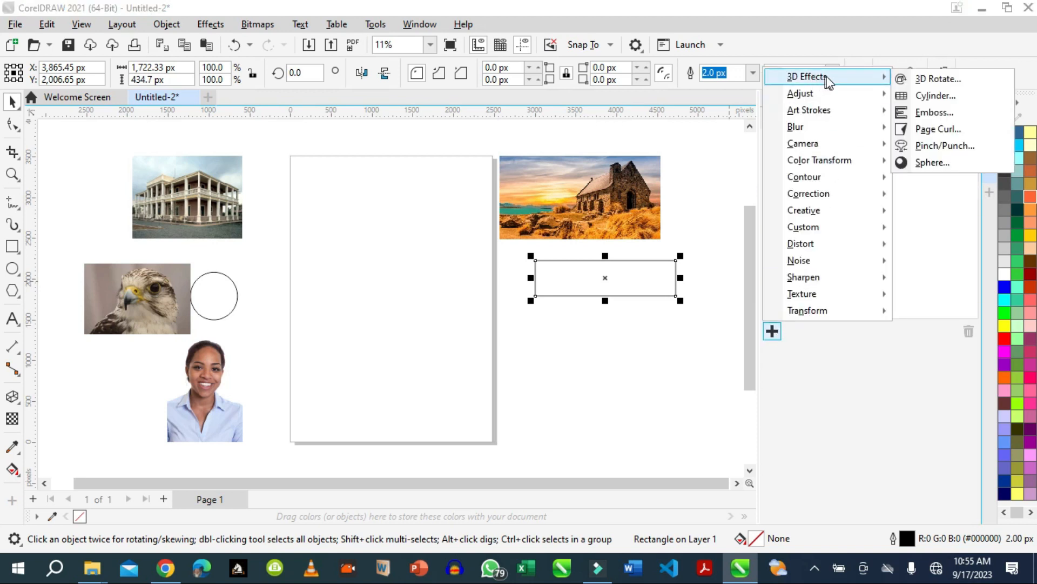
click(441, 288)
Step: Fill the empty rectangle below the stone church photo with the black-and-white checkerboard vector pattern
click(569, 292)
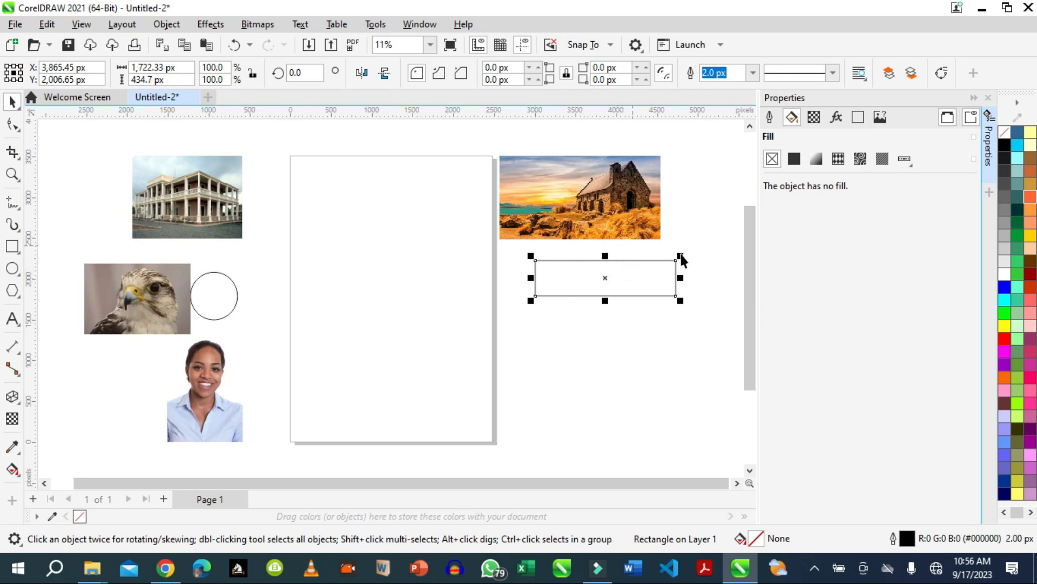
click(839, 160)
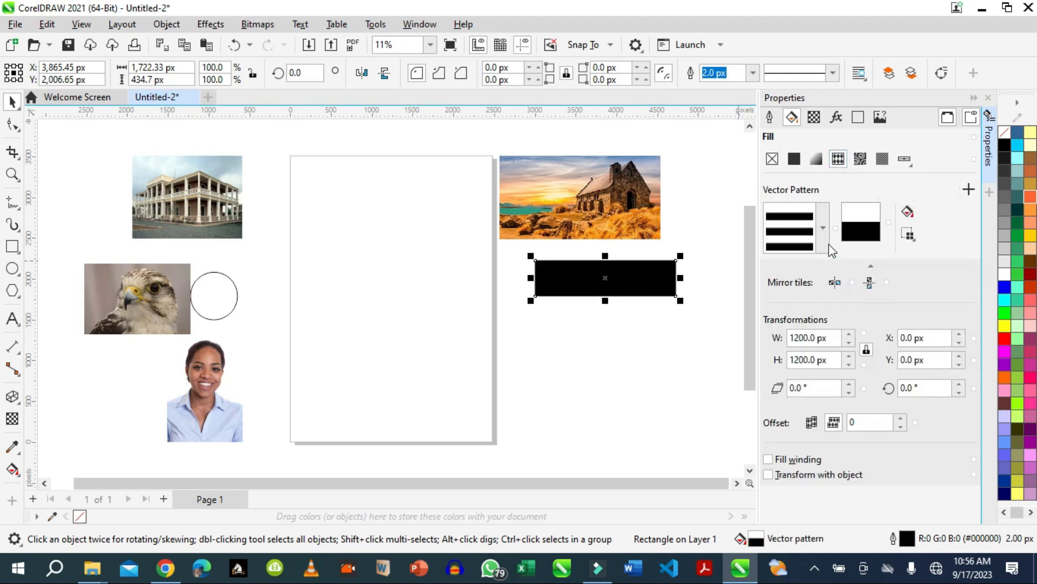
click(825, 229)
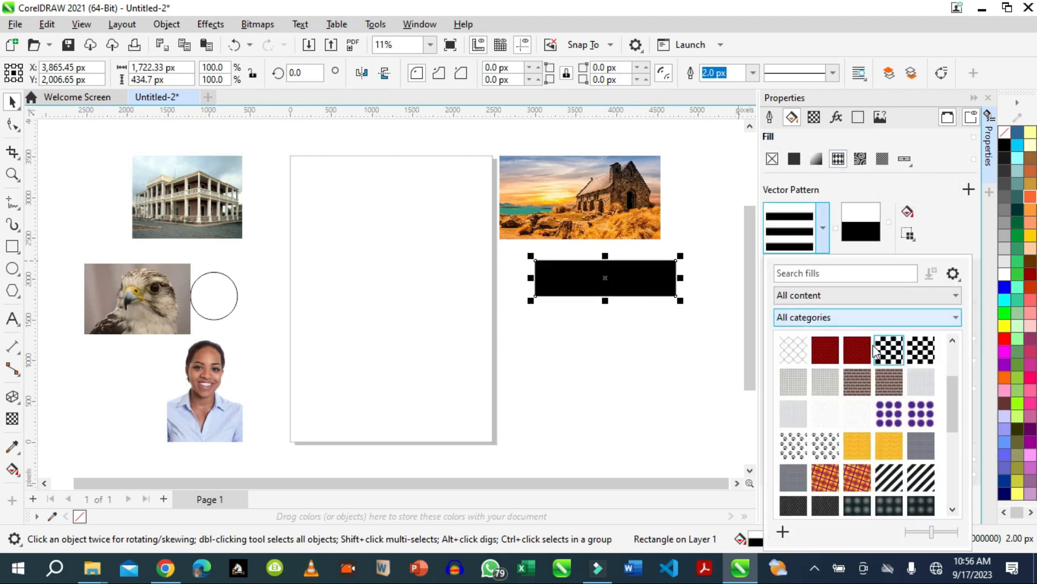
click(922, 354)
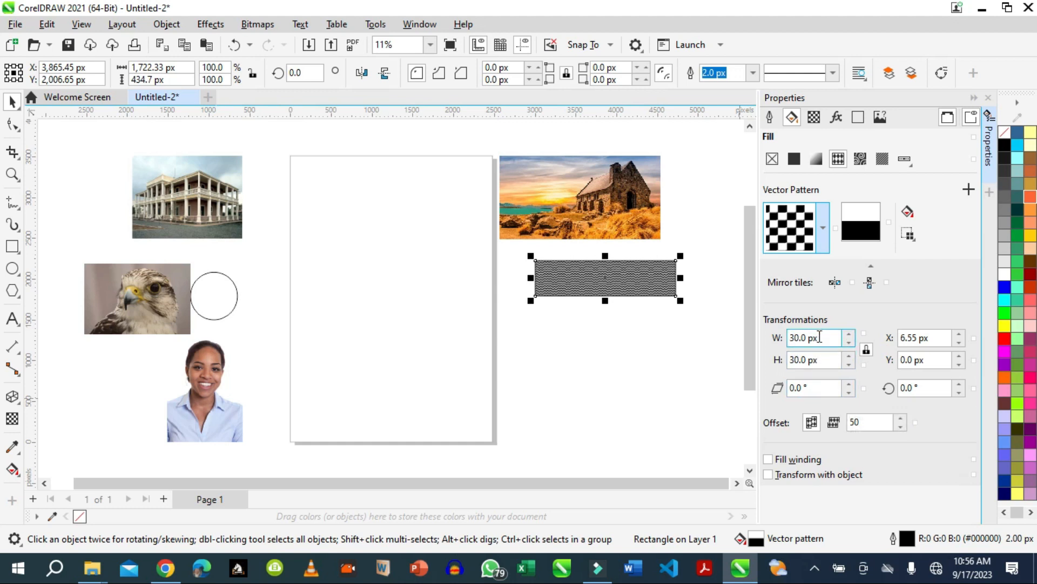
Step: Set the rectangle's checkerboard pattern width to 100 px and move the rectangle onto the upper part of the page
click(820, 338)
text(1)
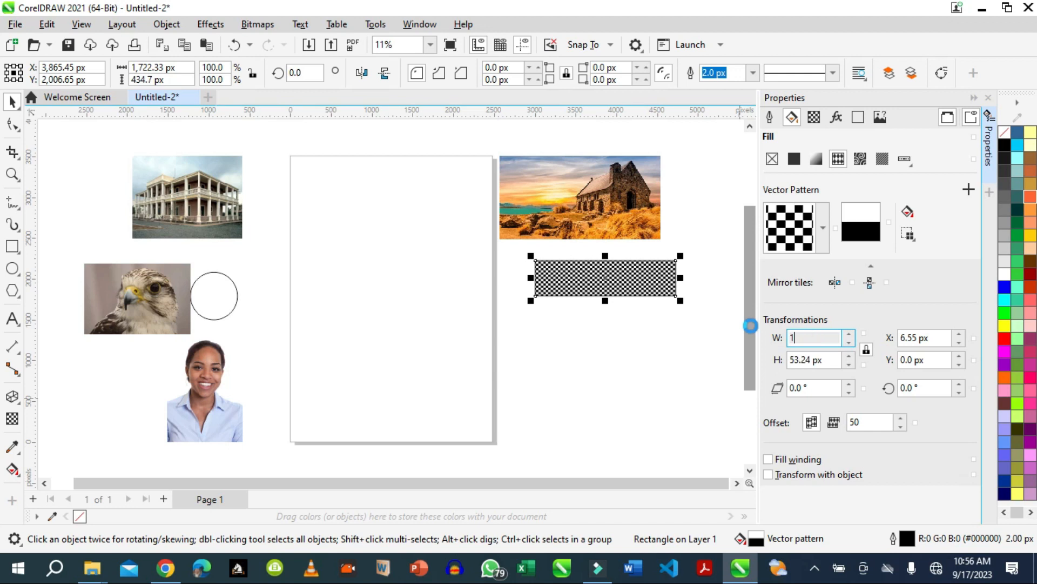
text(00)
click(821, 359)
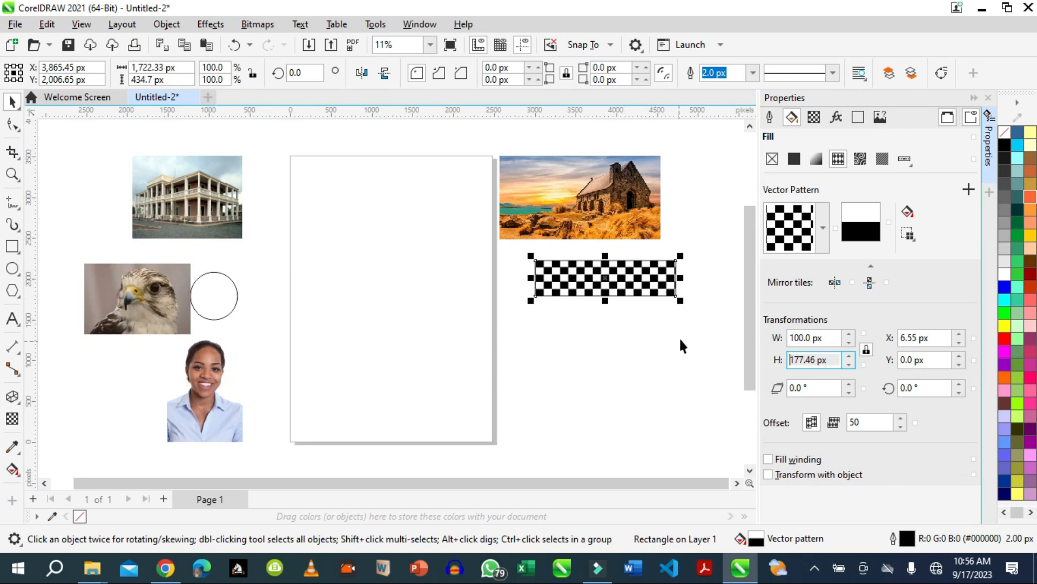
click(836, 118)
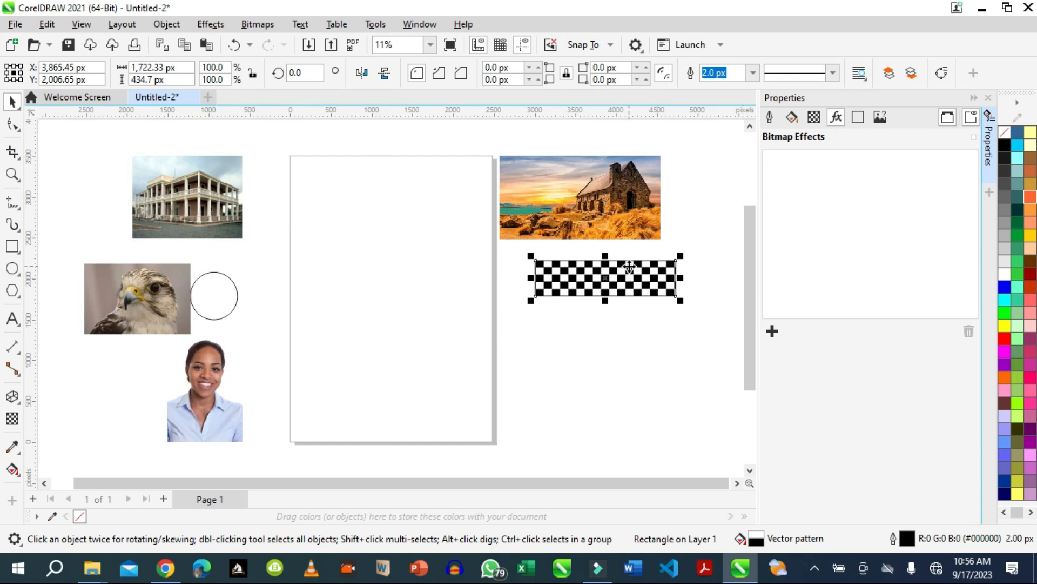
drag(629, 267, 418, 190)
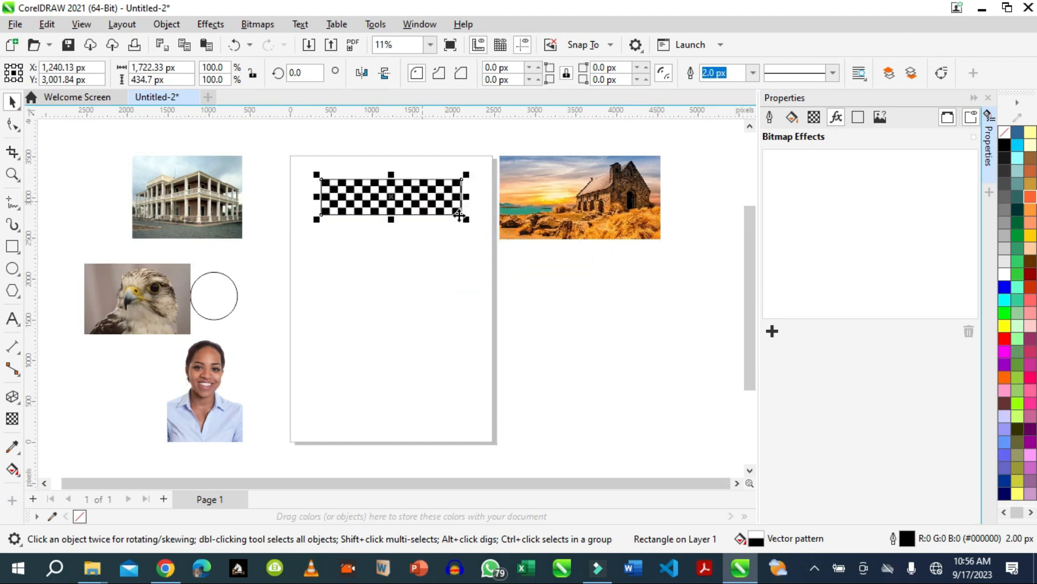
Step: Apply the Cylinder 3D effect to the checkered rectangle in Horizontal mode with a percentage of 68
click(772, 331)
mouse_move(819, 96)
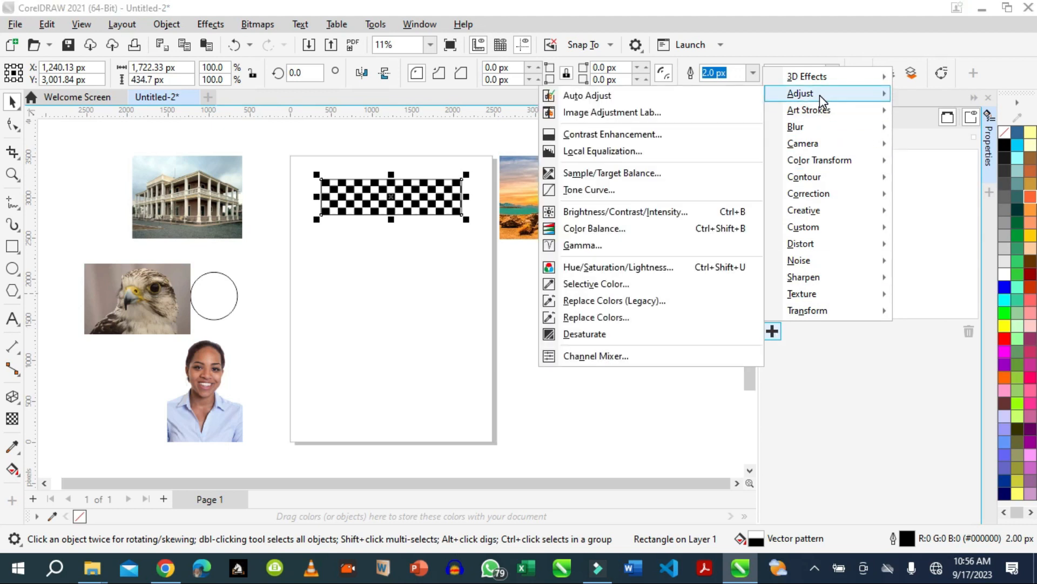
mouse_move(838, 76)
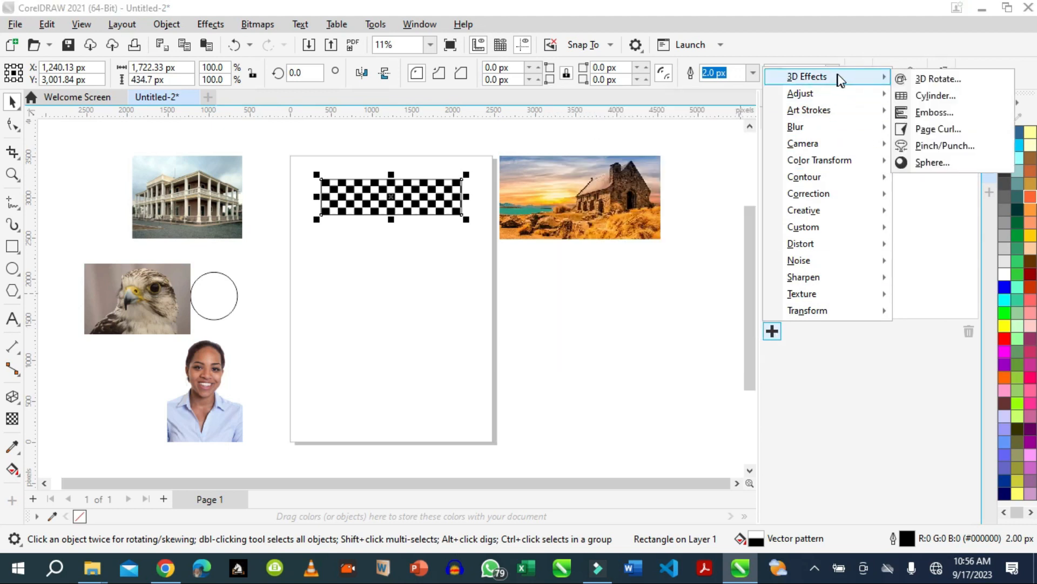
click(926, 97)
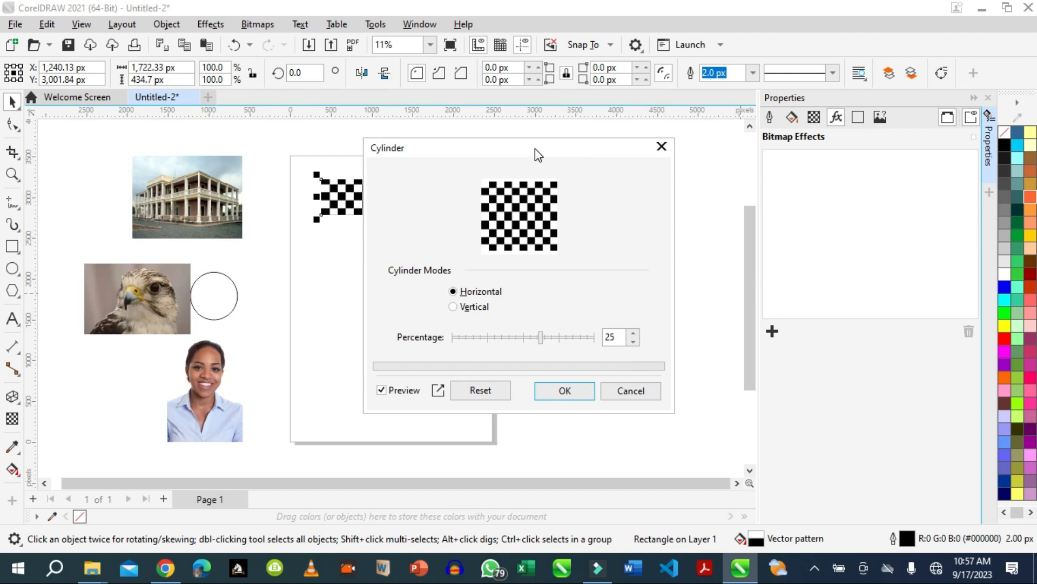
drag(539, 154, 661, 151)
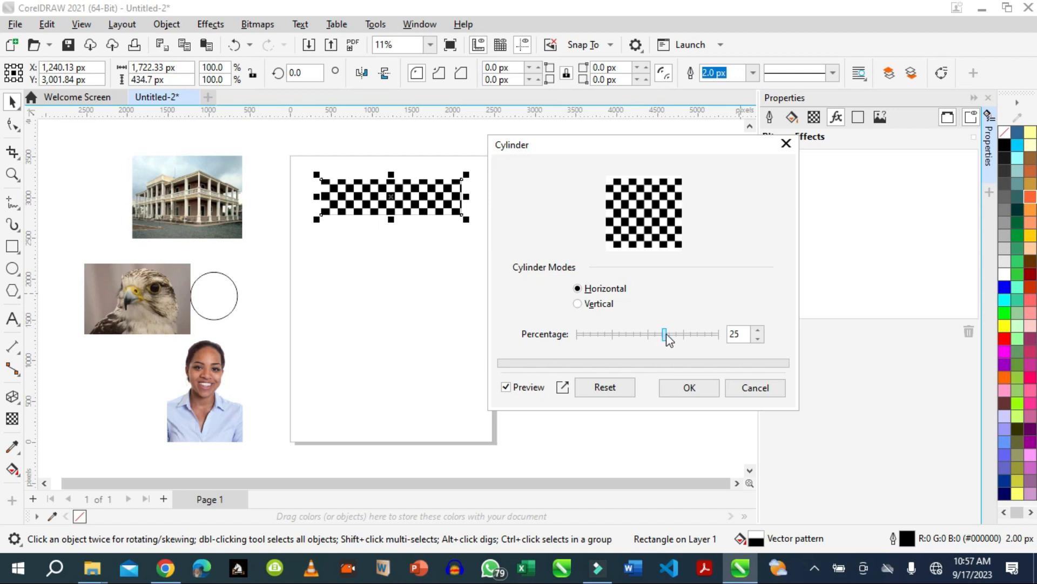
drag(669, 338, 687, 339)
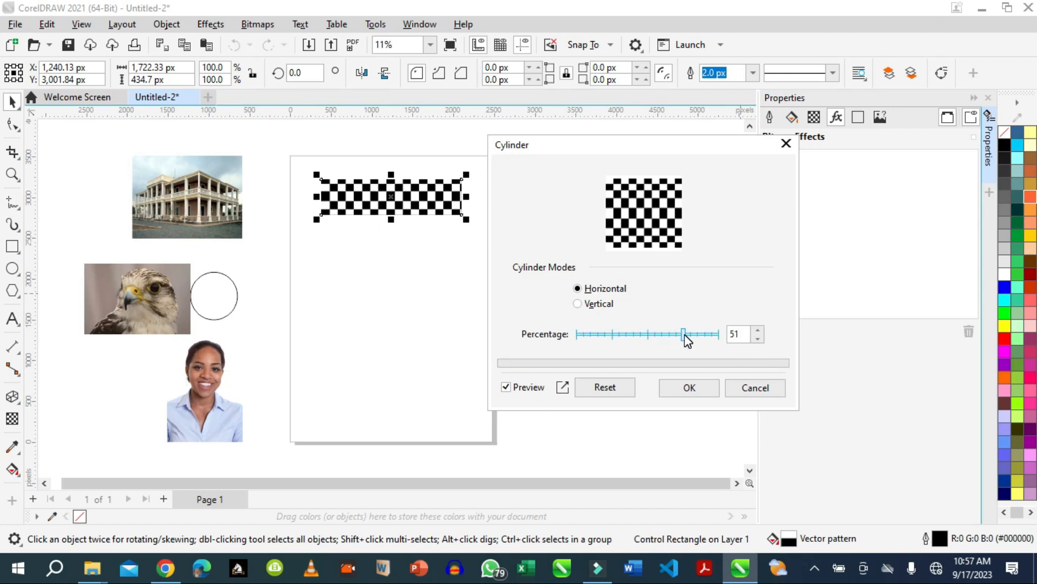
mouse_move(683, 336)
mouse_down()
mouse_move(705, 334)
mouse_move(696, 334)
mouse_up()
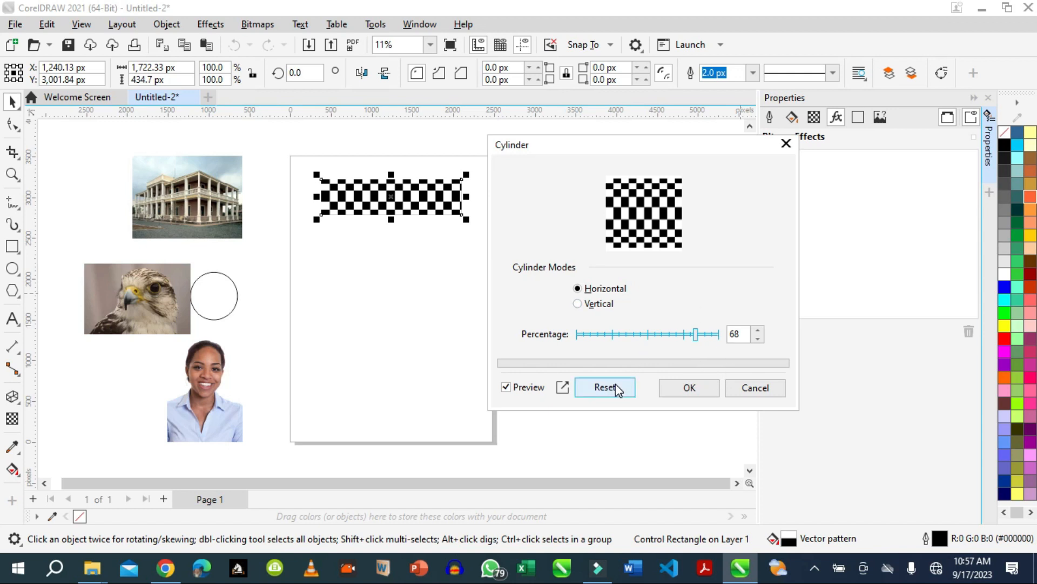
click(563, 387)
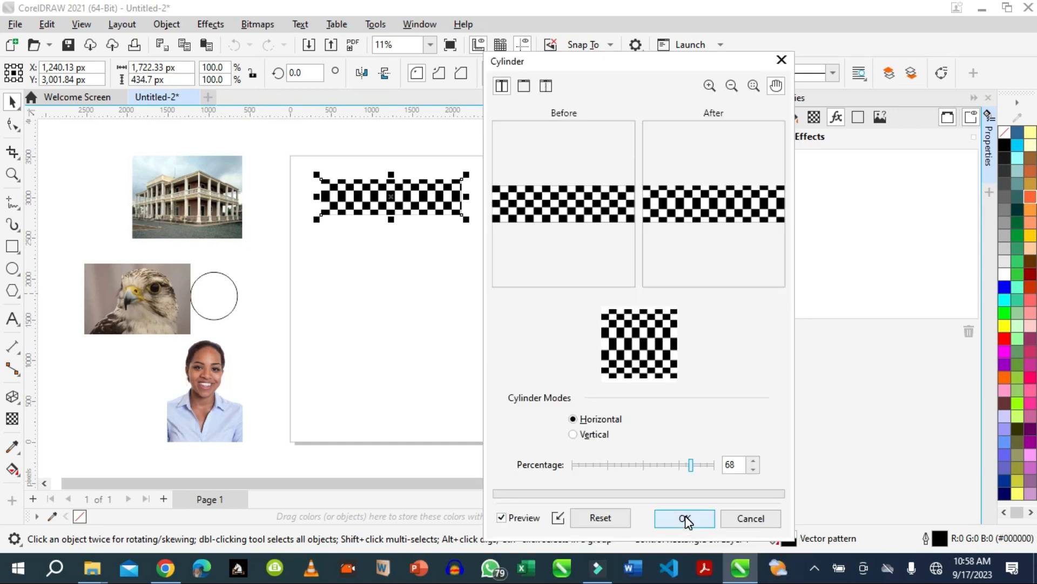
click(684, 519)
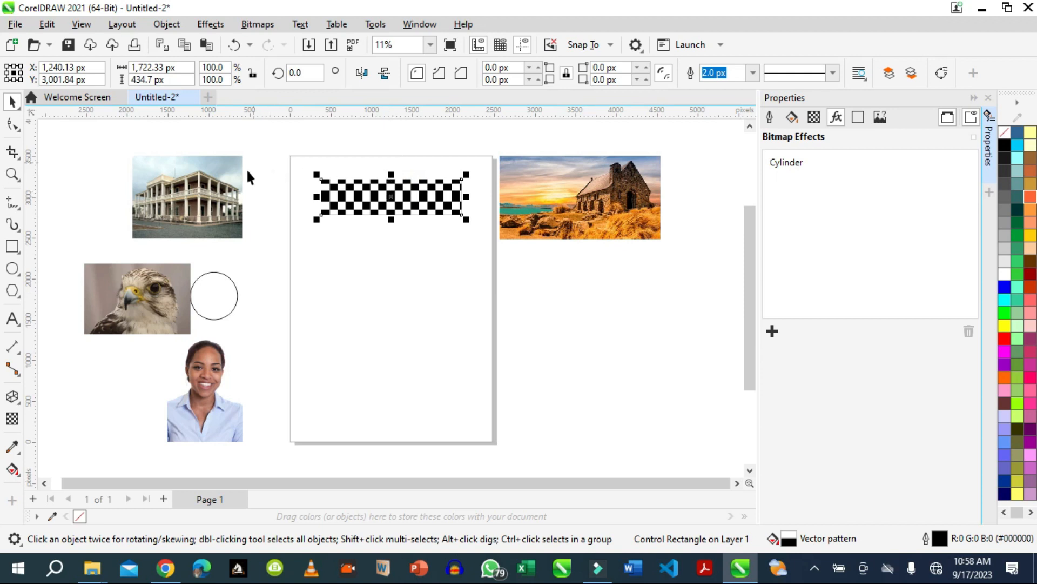
Step: Draw an ellipse about 127 by 436 px over the checkered rectangle's left end and fill it with light orange (R:255 G:204 B:153)
click(12, 173)
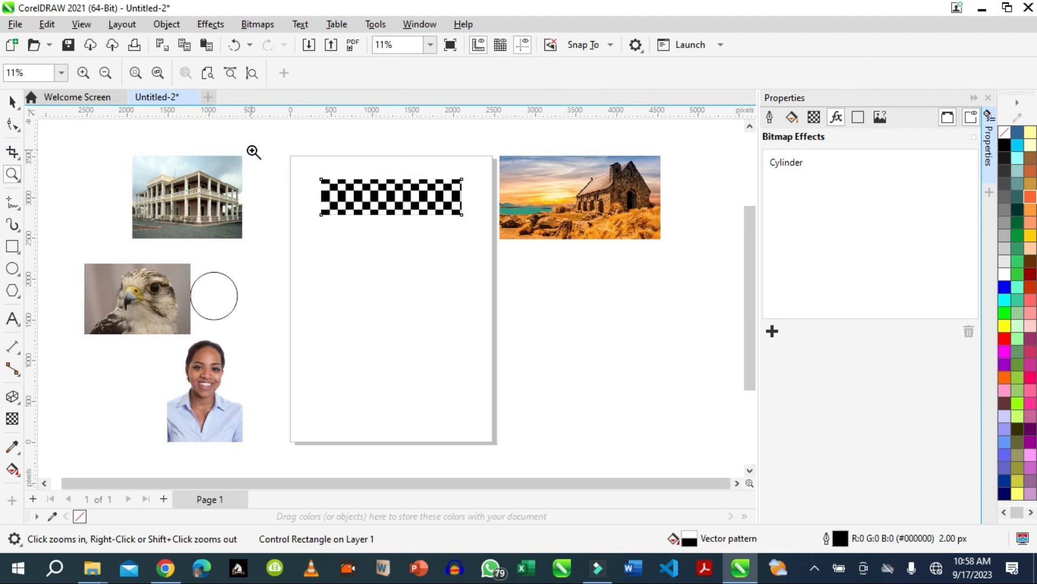
drag(307, 165, 489, 252)
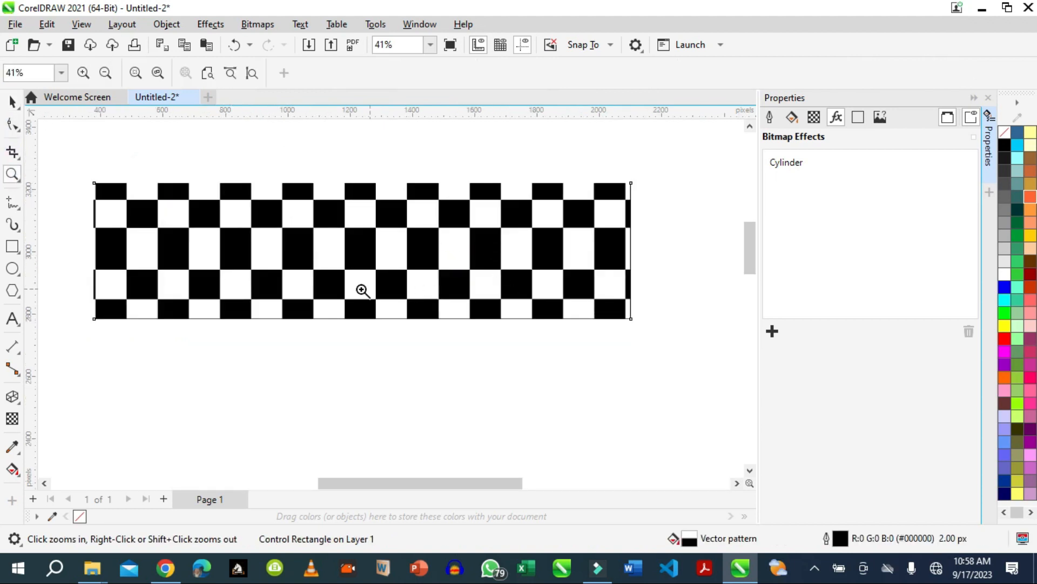
click(12, 268)
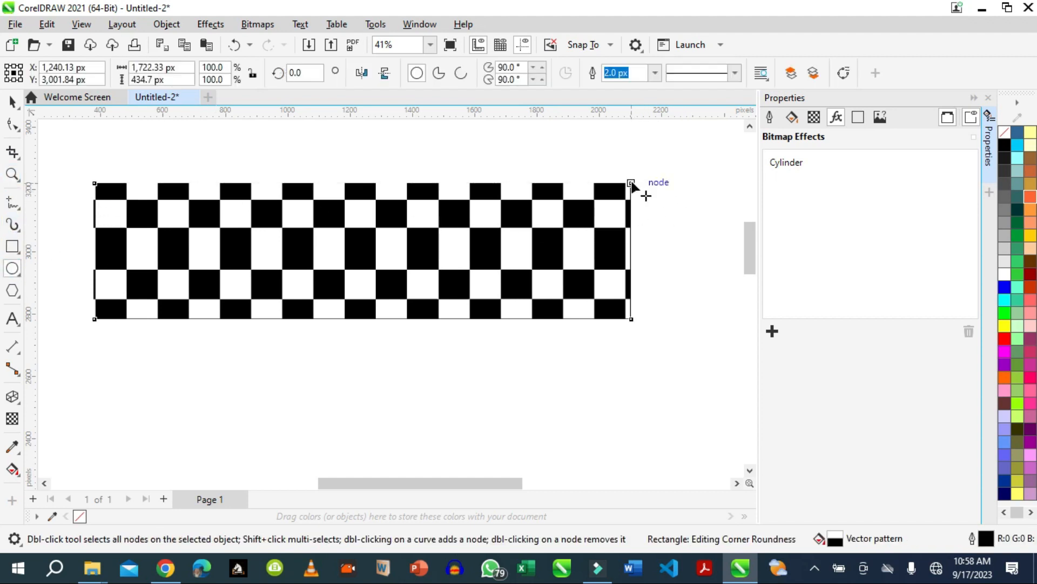
mouse_move(72, 184)
mouse_down()
mouse_move(99, 203)
mouse_move(110, 320)
mouse_up()
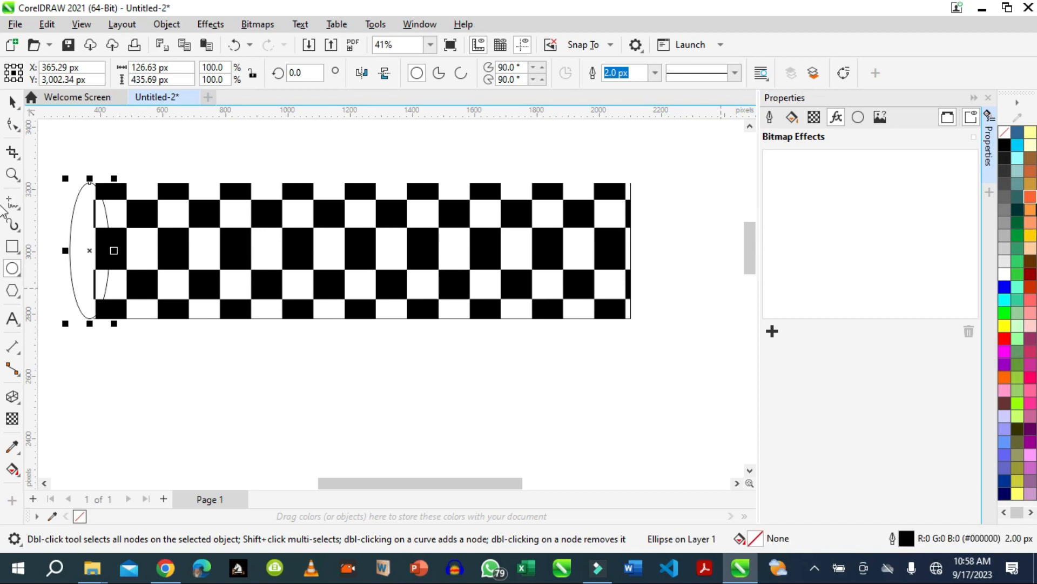
click(1028, 249)
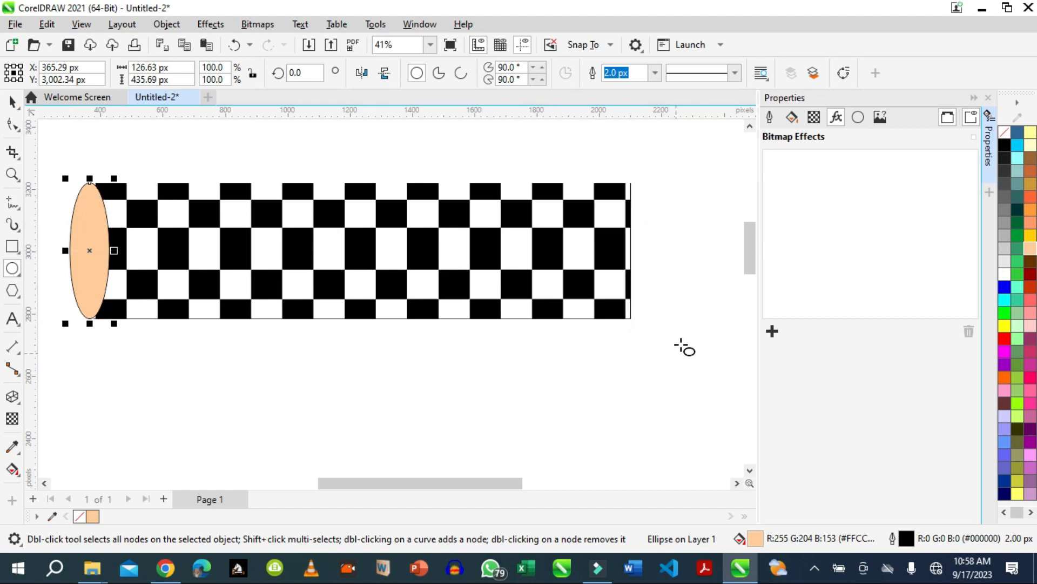
Step: Enlarge the empty circle beside the falcon photo to about 766 by 776 px and move it onto the page below the checkered cylinder
scroll(687, 253, down, 2)
scroll(689, 255, down, 5)
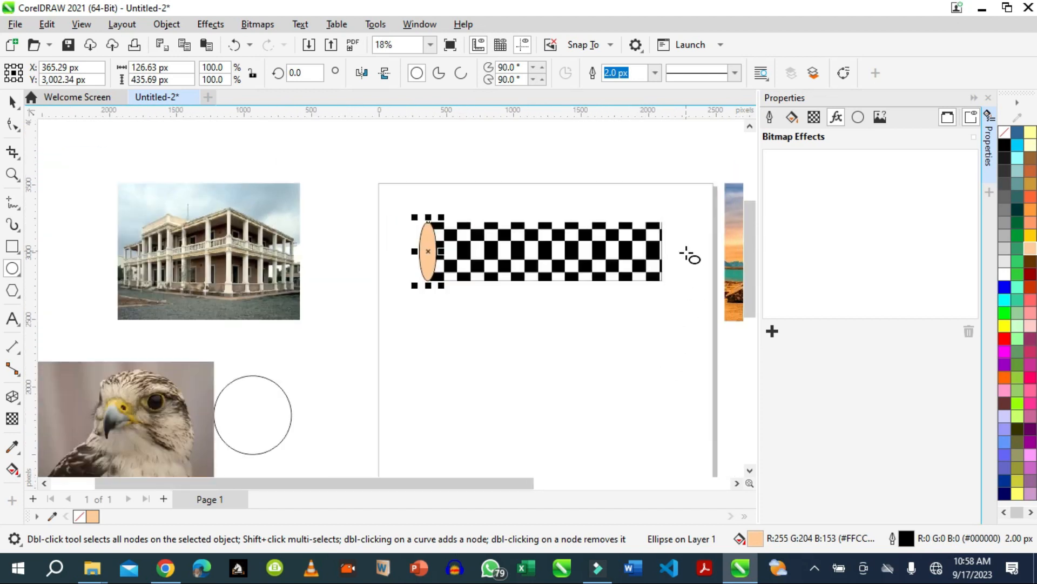
drag(751, 223, 748, 275)
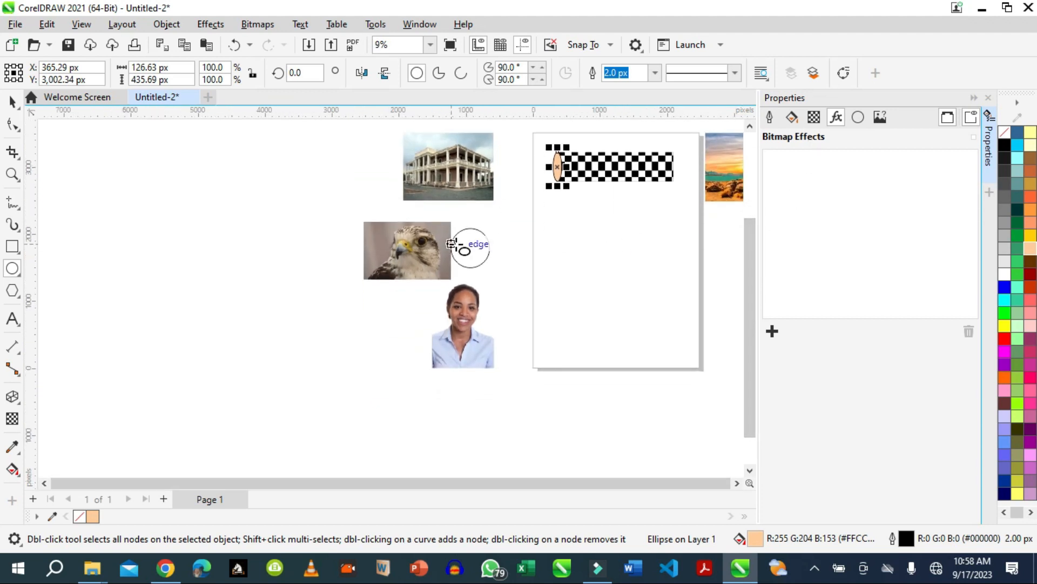
click(12, 102)
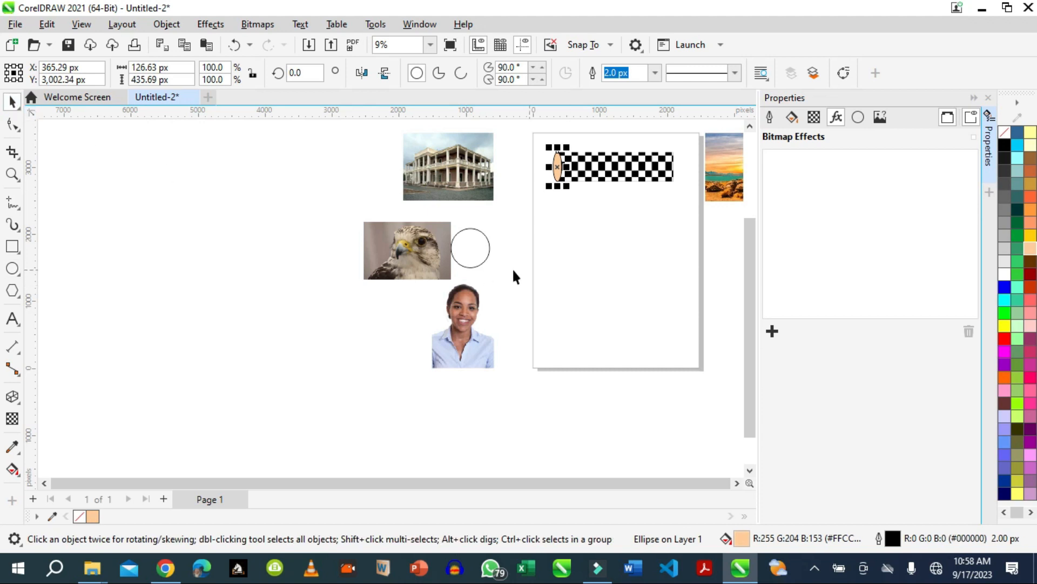
click(477, 266)
mouse_move(494, 276)
mouse_down()
mouse_move(518, 301)
mouse_move(507, 288)
mouse_up()
drag(479, 248, 588, 247)
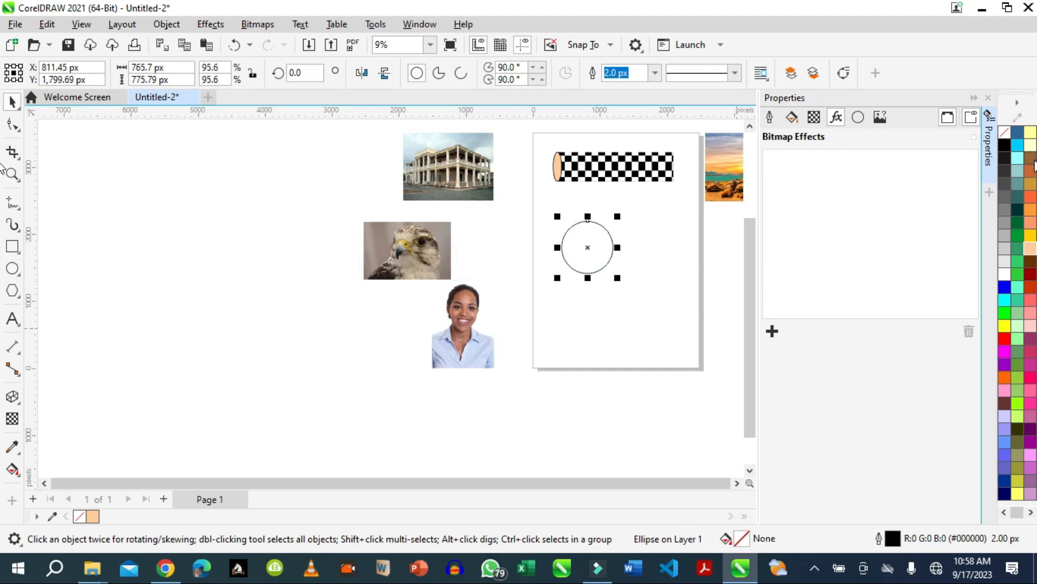
Step: Fill the circle with orange and replace that fill with the black-and-white checkerboard vector pattern
click(1030, 210)
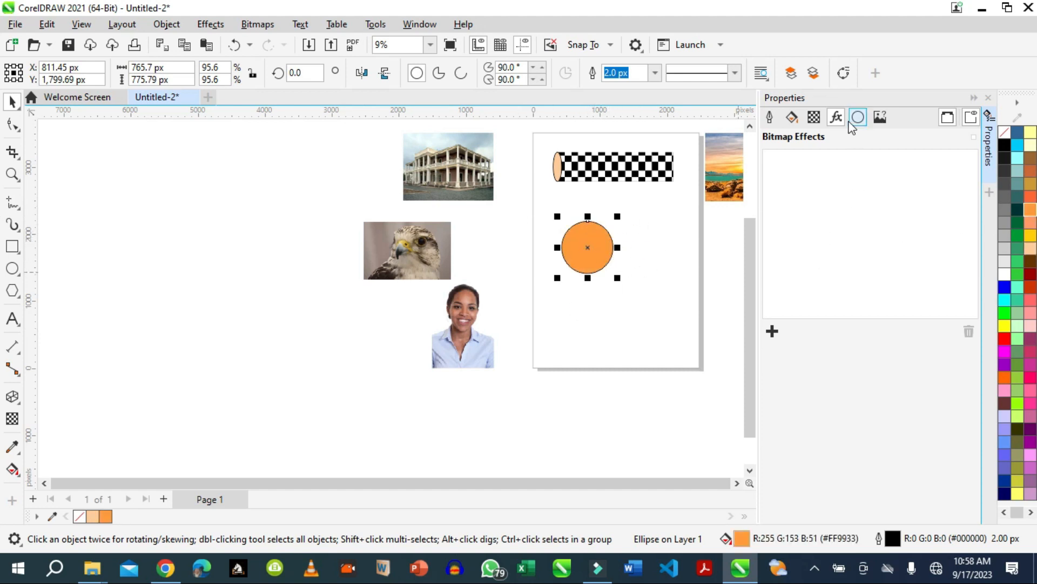
click(792, 117)
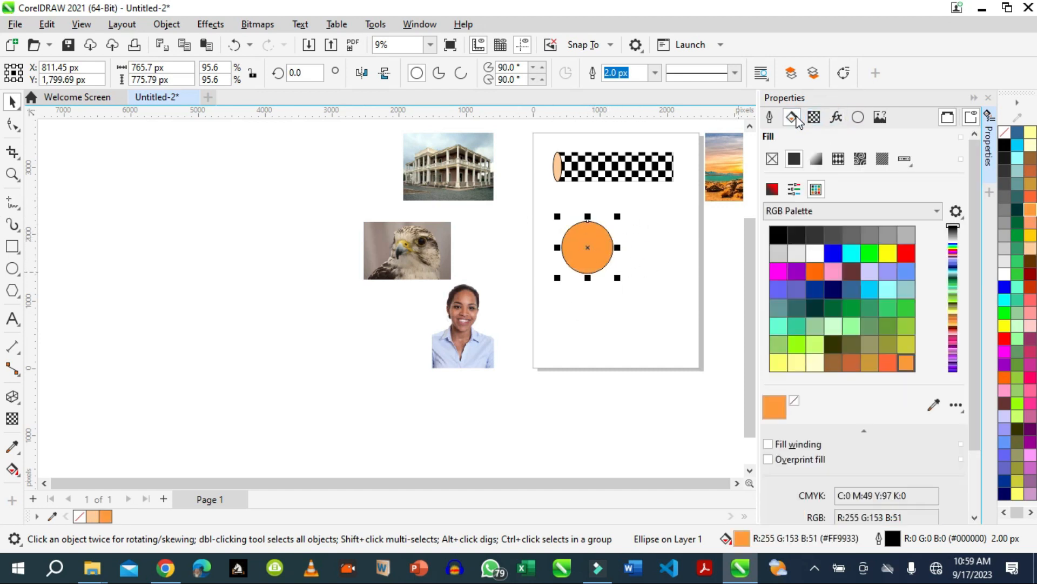
click(839, 160)
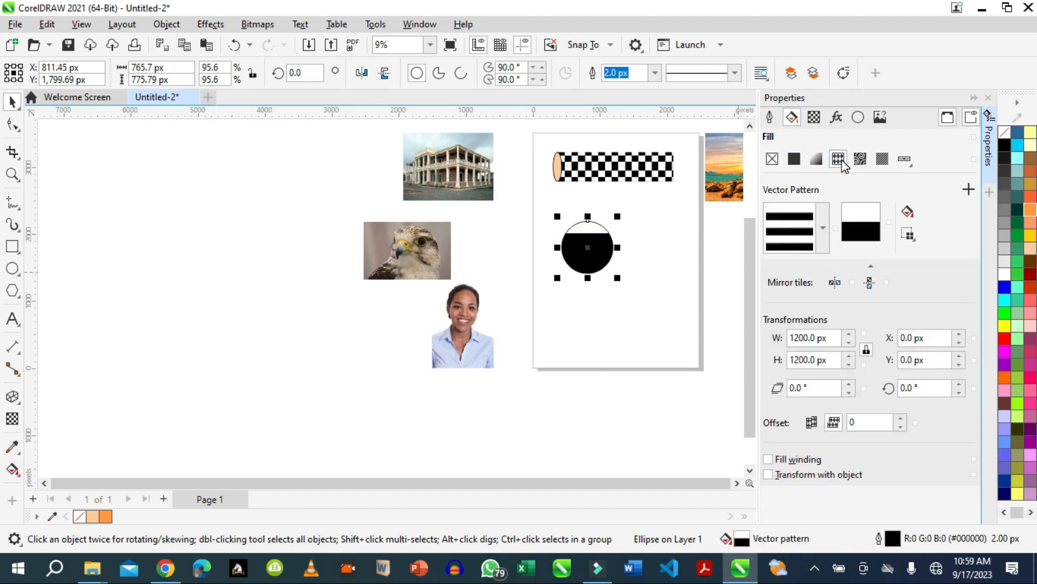
click(823, 228)
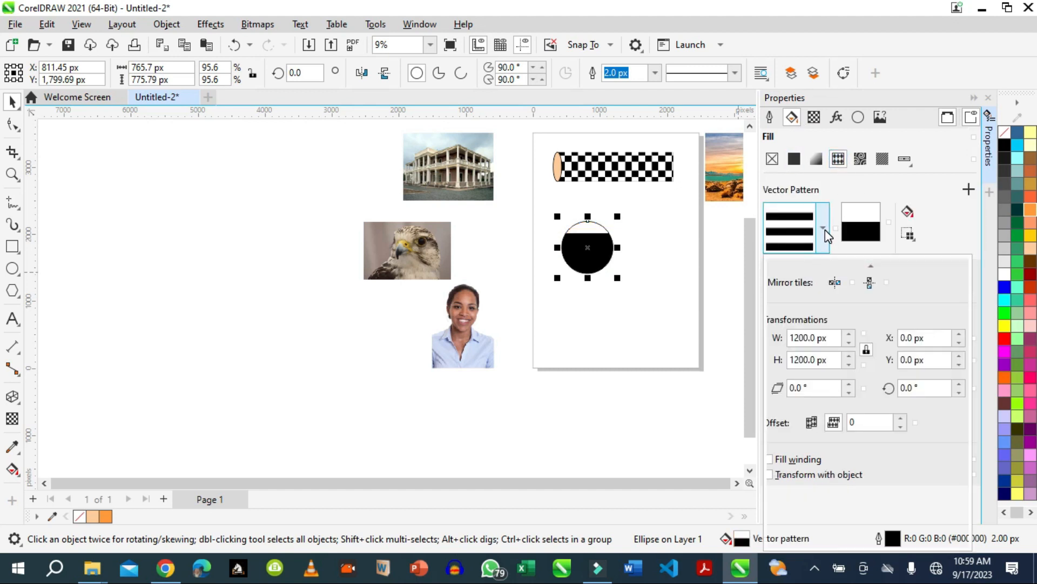
click(925, 357)
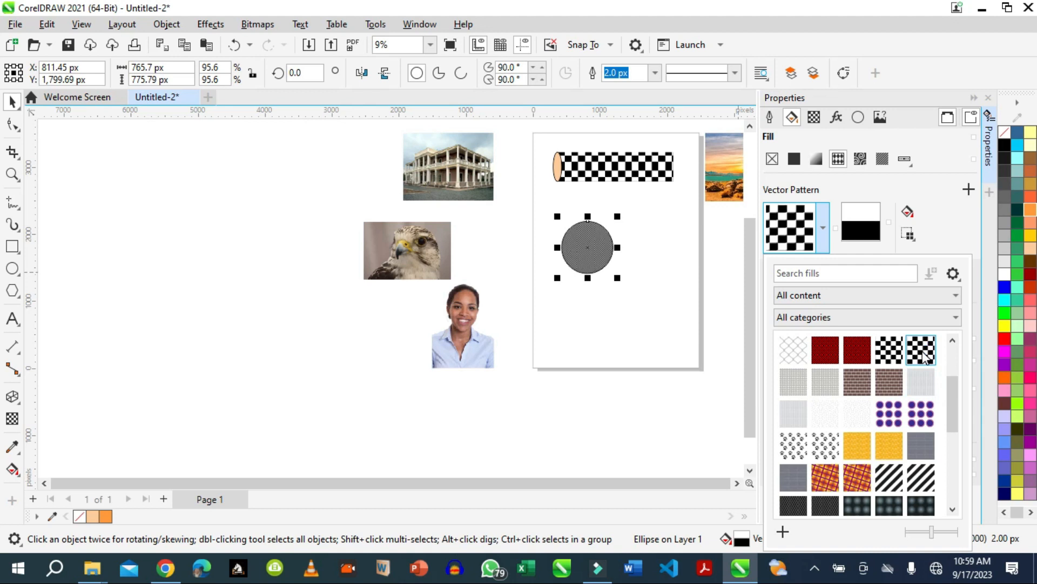
click(719, 366)
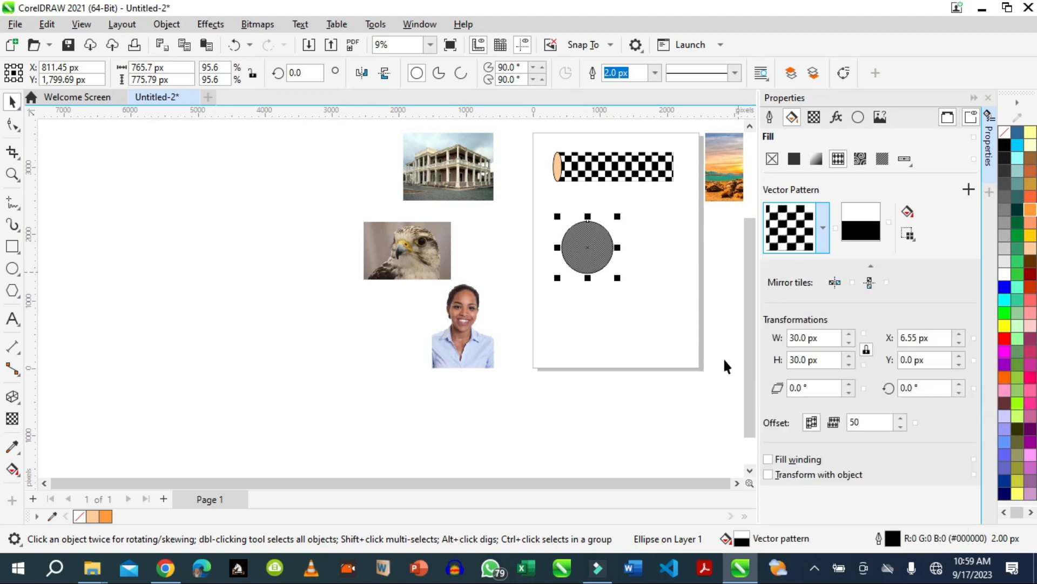
Step: Set the width of the circle's checkerboard pattern to 100 px
click(828, 333)
double_click(788, 339)
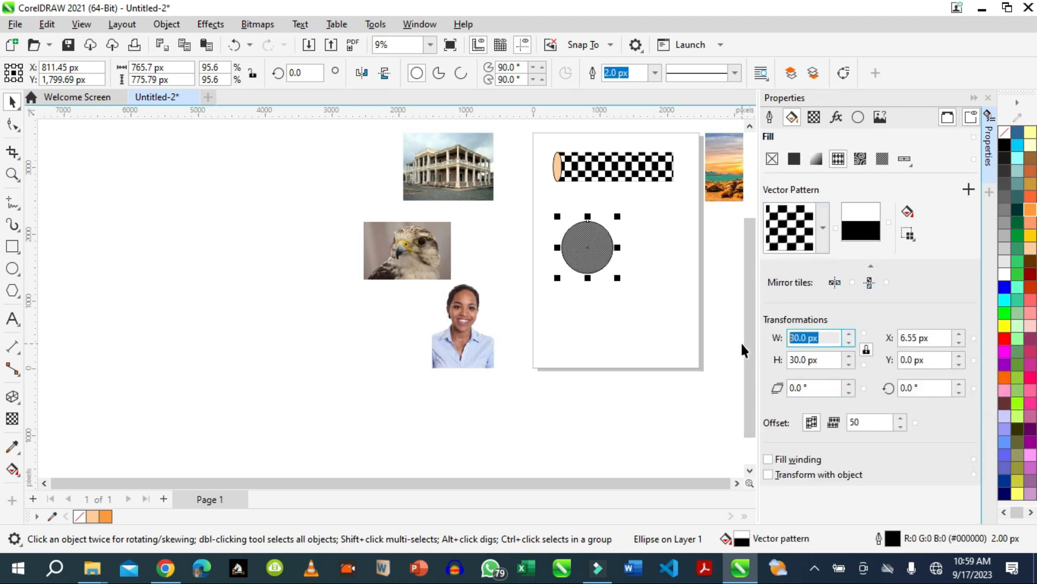
text(100)
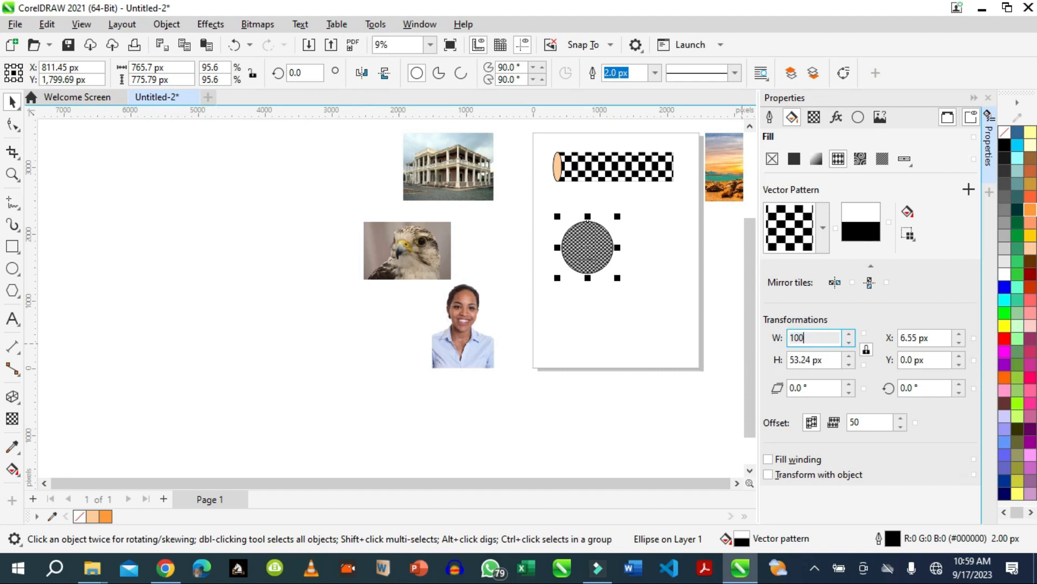
click(831, 355)
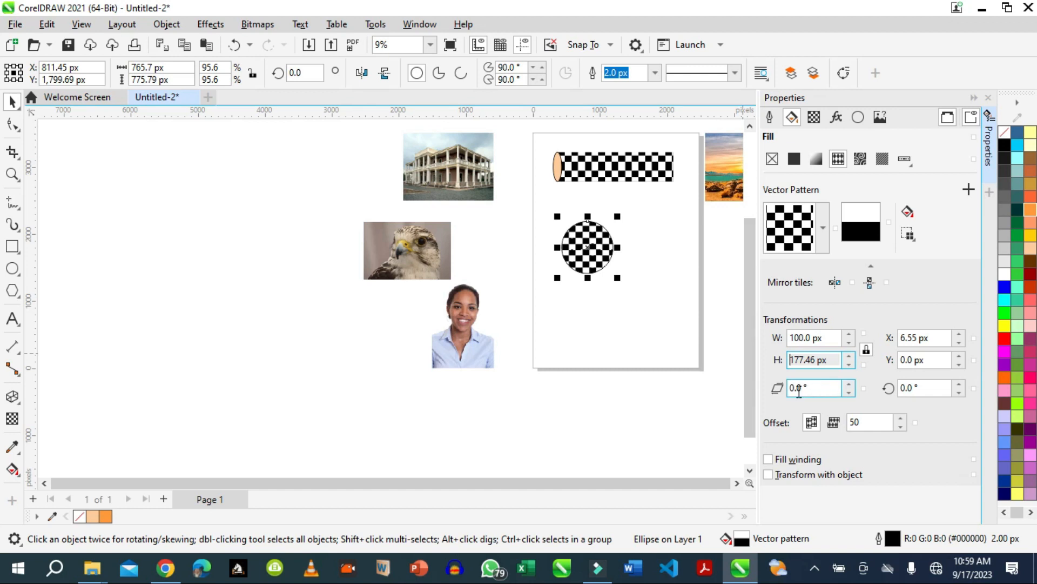
Step: Enlarge the checkered circle to about 928 by 940 px and set its pattern width to 150 px
drag(622, 285, 634, 296)
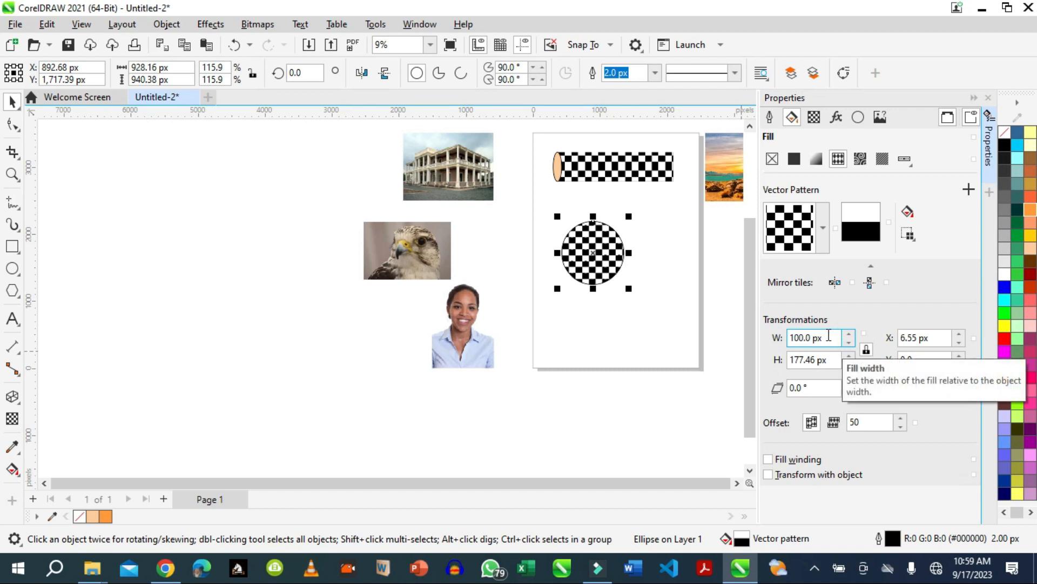
drag(837, 339, 758, 342)
text(150)
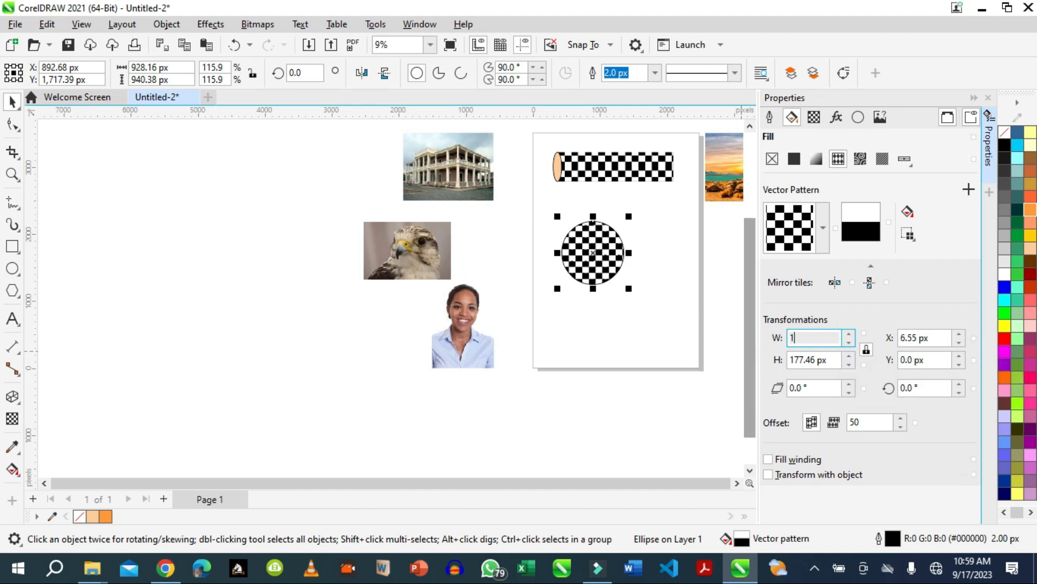
click(828, 360)
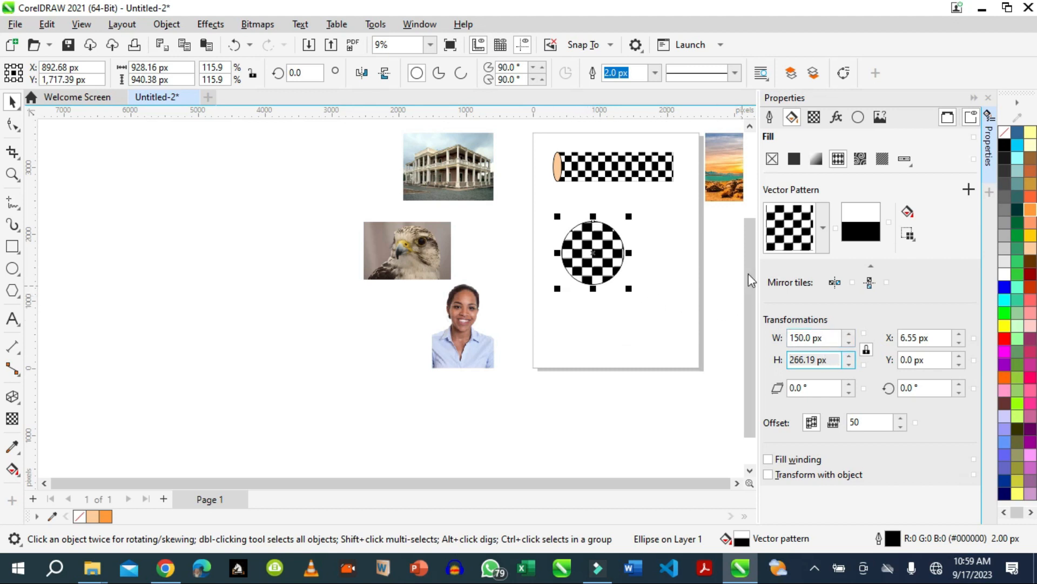
Step: Apply the Sphere 3D effect to the checkered circle with the percentage set to 40
click(837, 118)
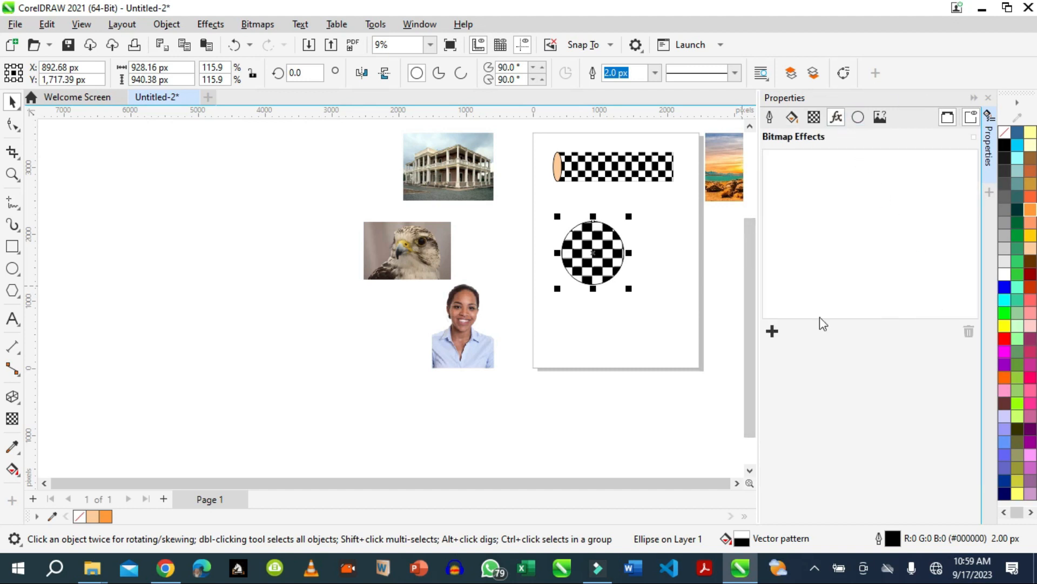
click(772, 330)
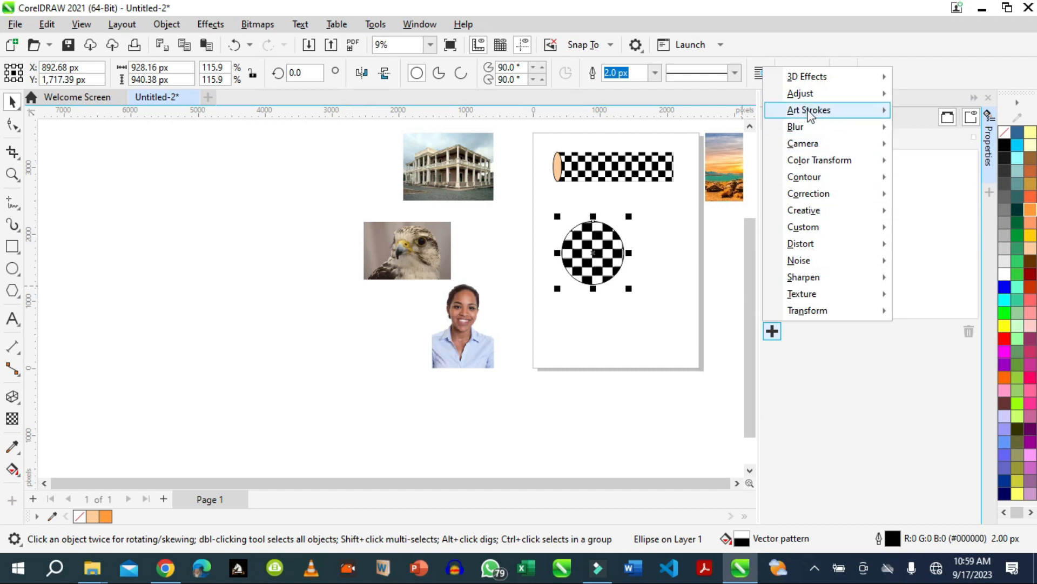
mouse_move(864, 77)
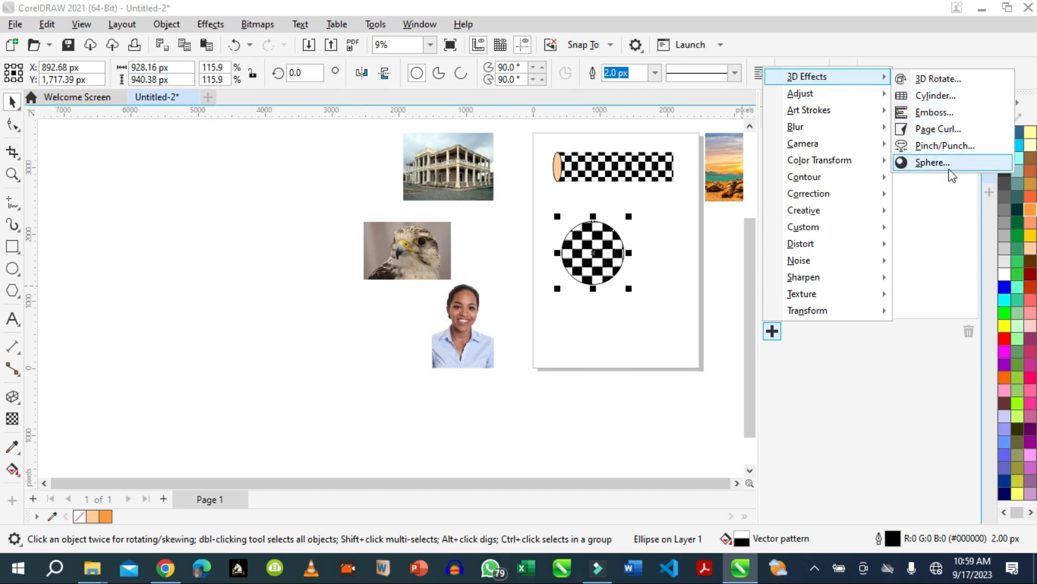
click(932, 162)
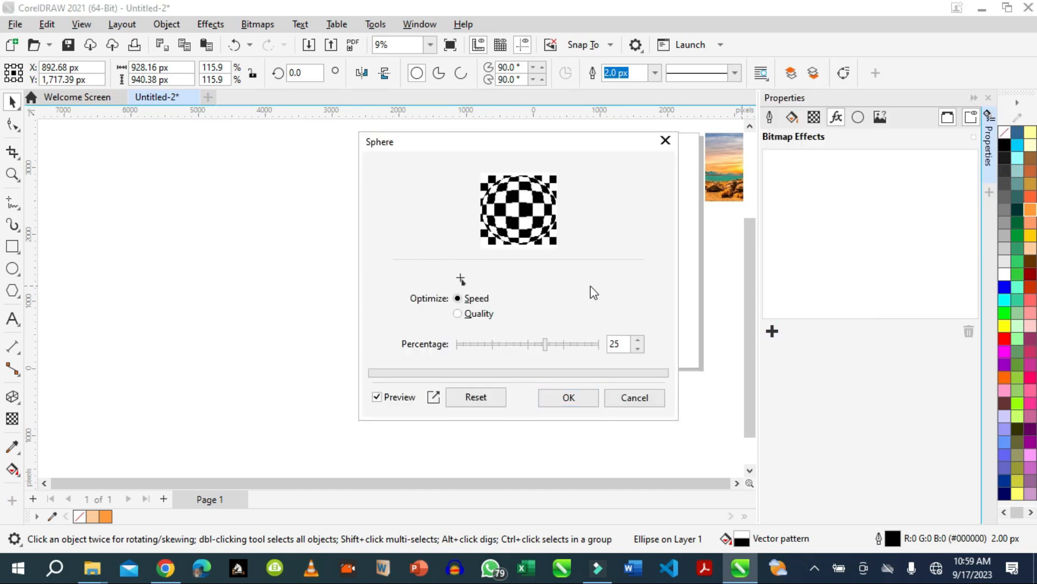
click(433, 397)
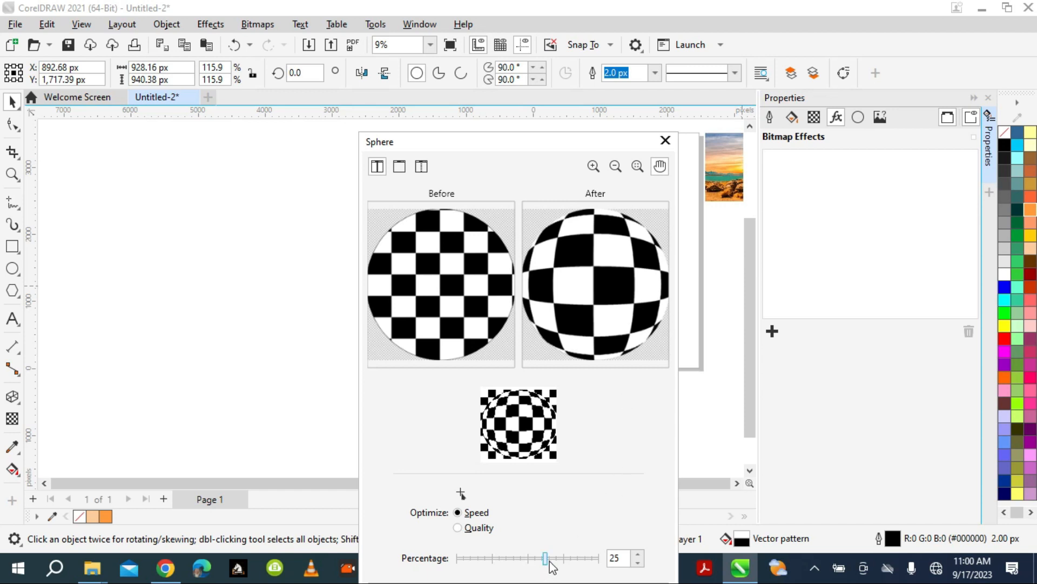
mouse_move(546, 560)
mouse_down()
mouse_move(578, 560)
mouse_move(546, 559)
mouse_move(558, 560)
mouse_up()
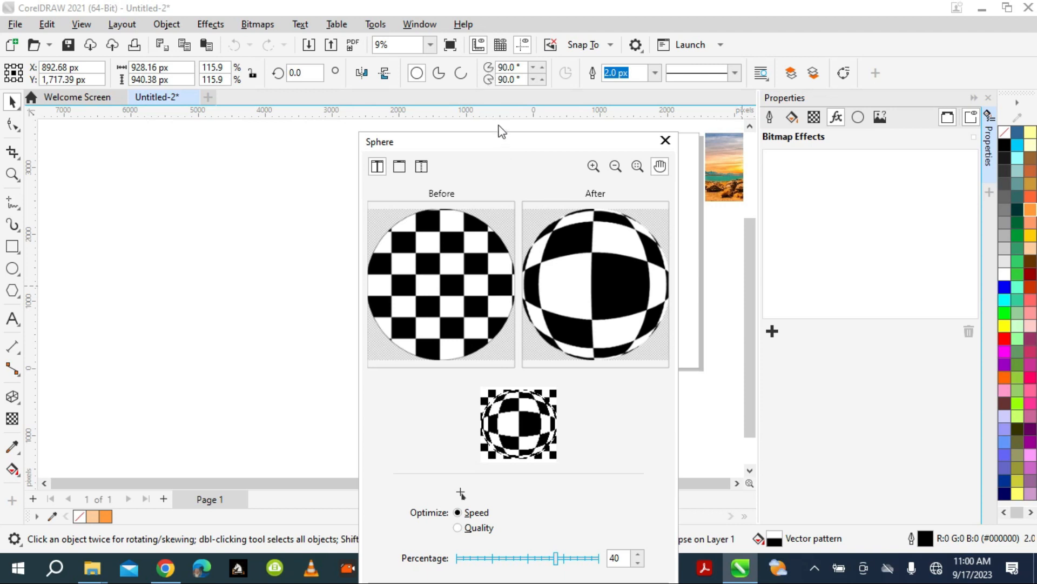
drag(503, 137, 488, 58)
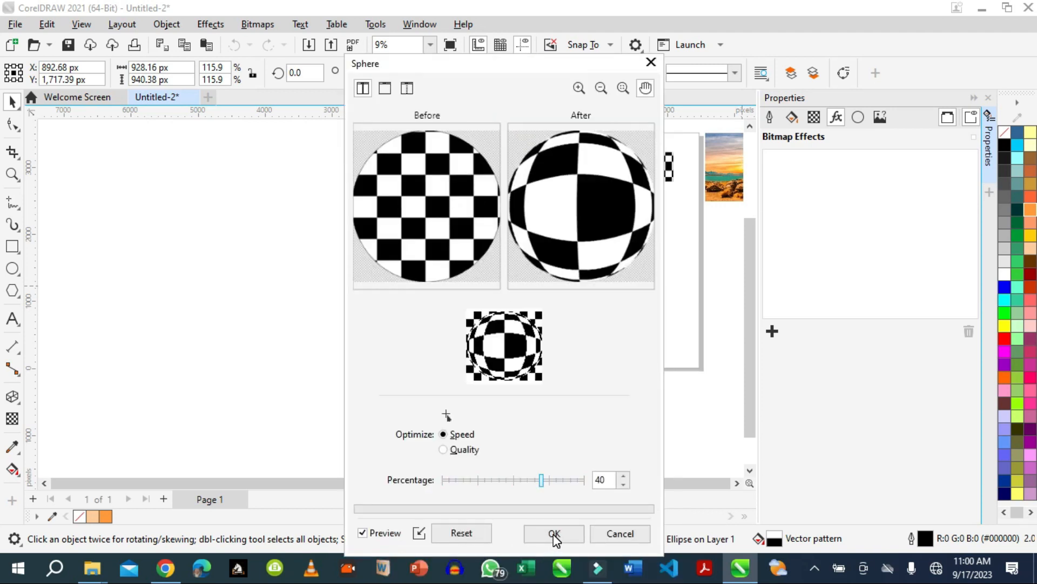
click(605, 532)
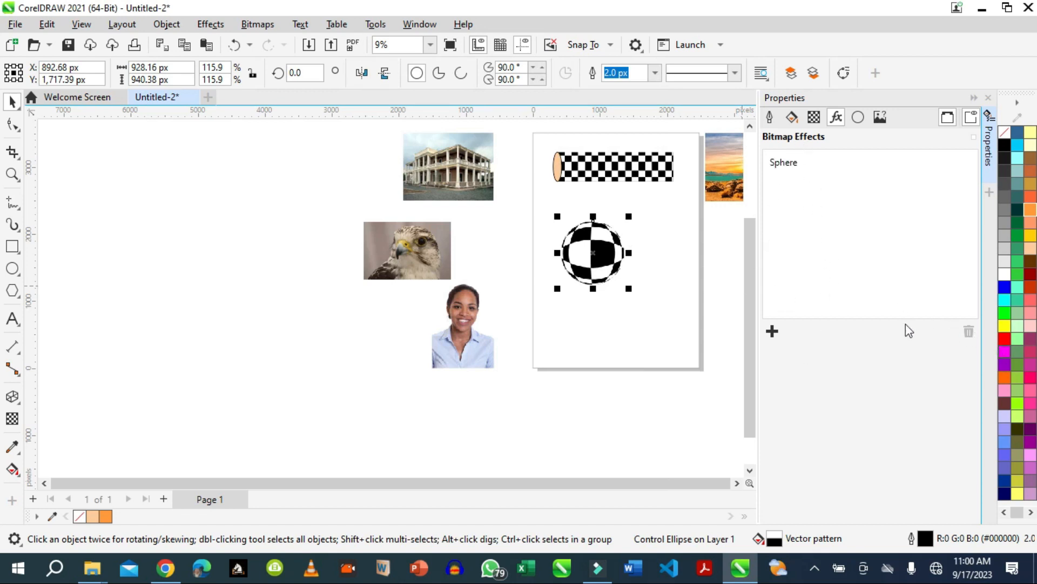
Step: Move the checkered sphere off the page below the falcon photo and place the woman's portrait on the page below the checkered cylinder
click(795, 164)
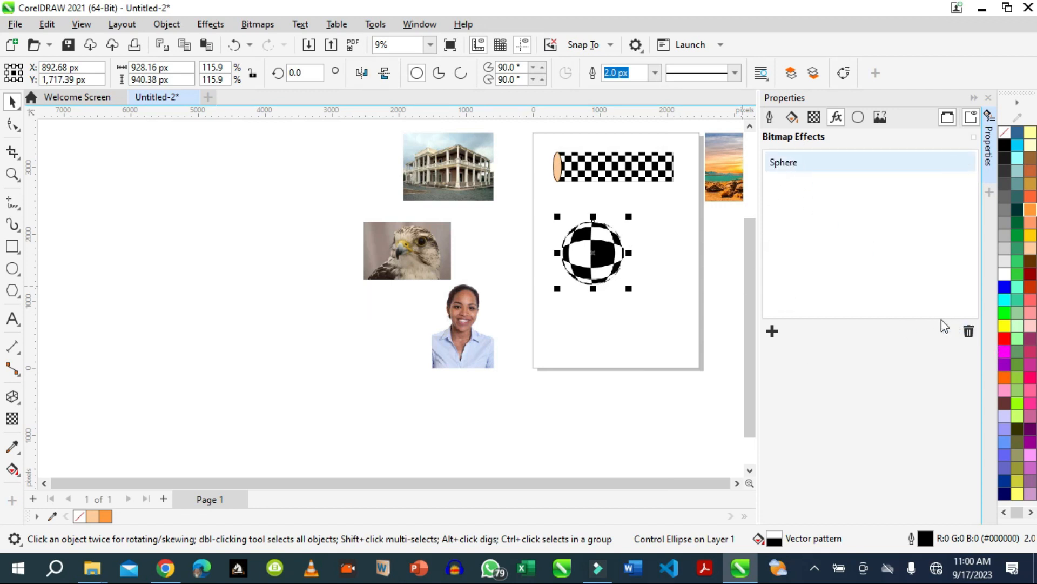
drag(594, 258, 373, 342)
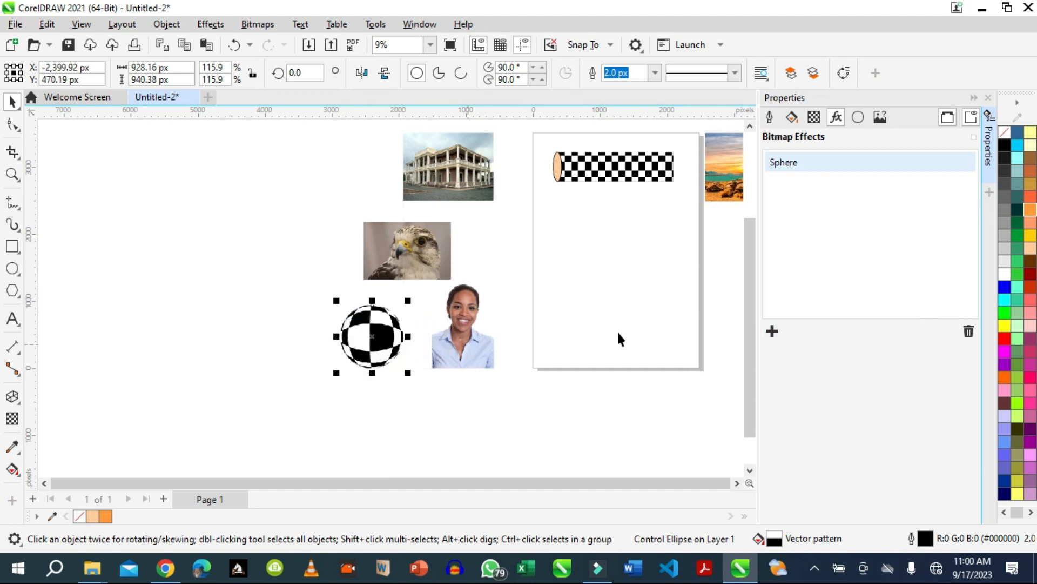
mouse_move(456, 349)
mouse_down()
mouse_move(616, 263)
mouse_move(618, 286)
mouse_up()
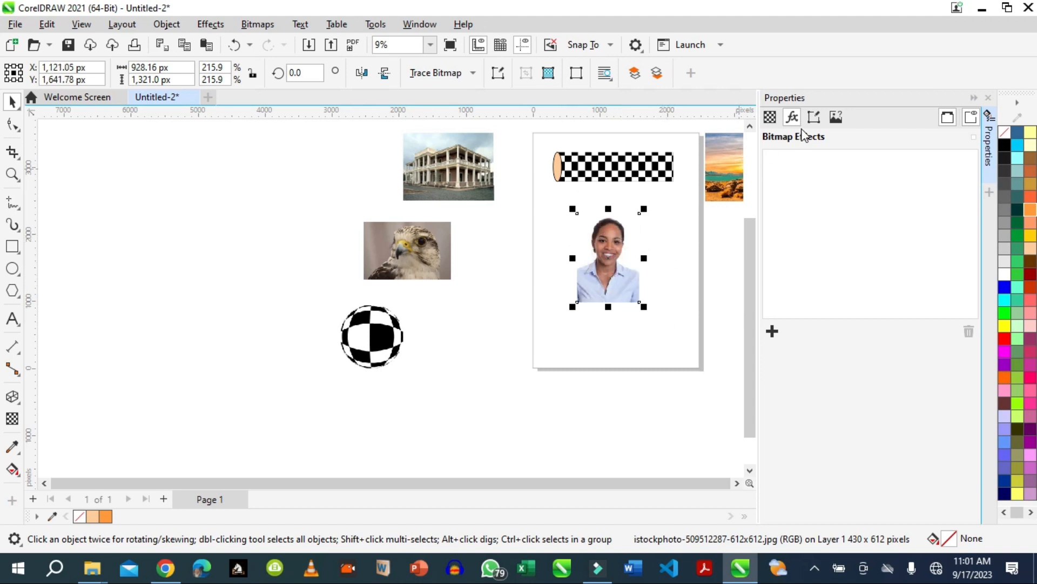
Step: Preview the Emboss 3D effect on the woman's portrait in a before-and-after view with a depth of 11
click(772, 331)
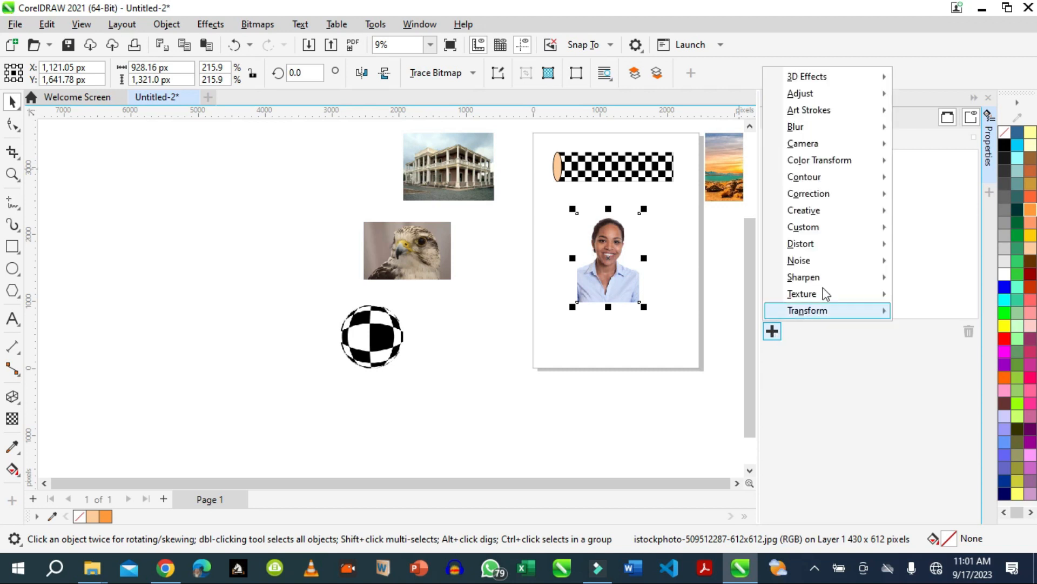
mouse_move(827, 80)
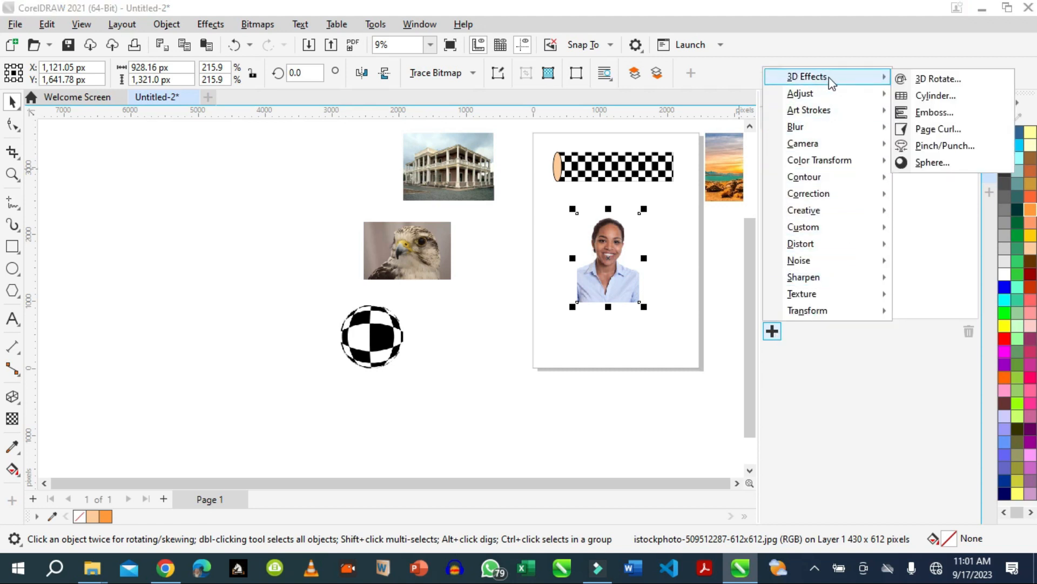
click(930, 114)
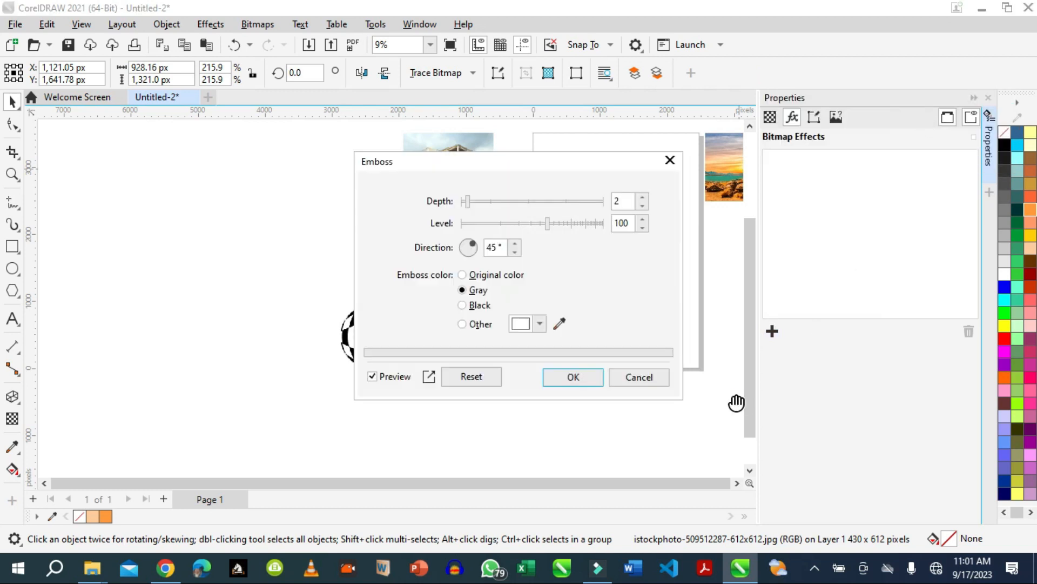
click(429, 377)
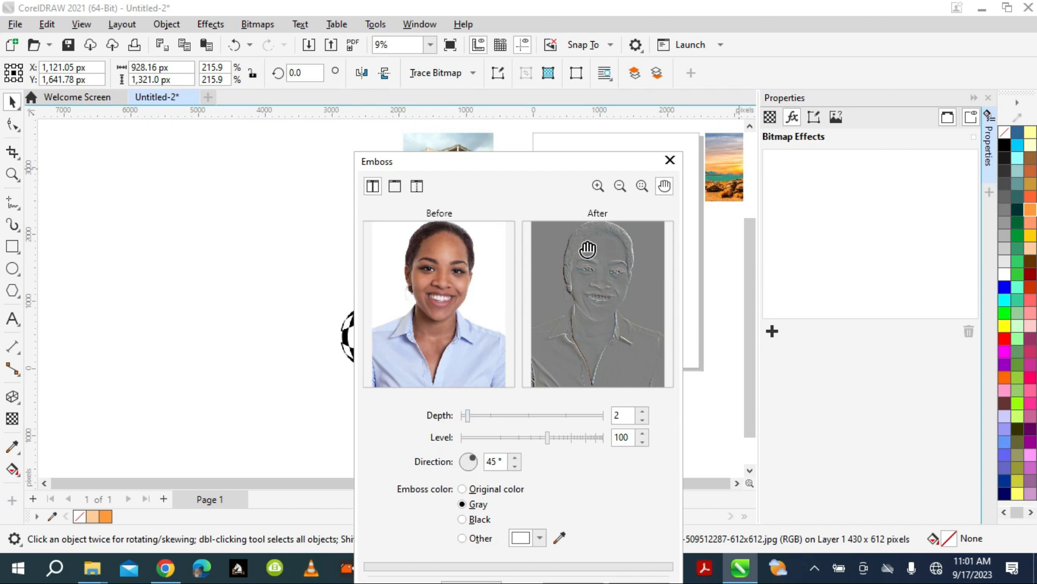
click(484, 421)
click(498, 421)
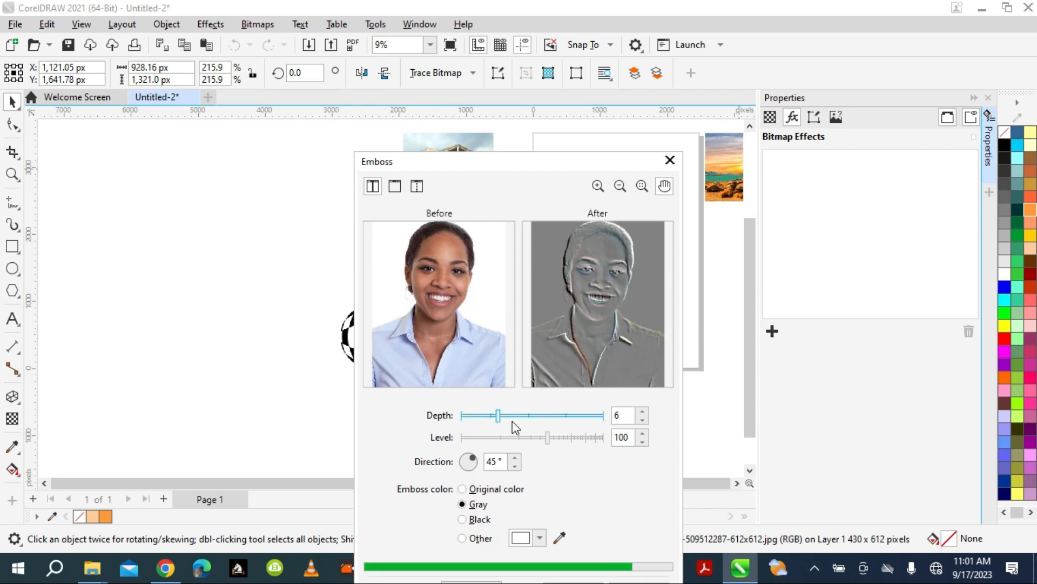
click(519, 419)
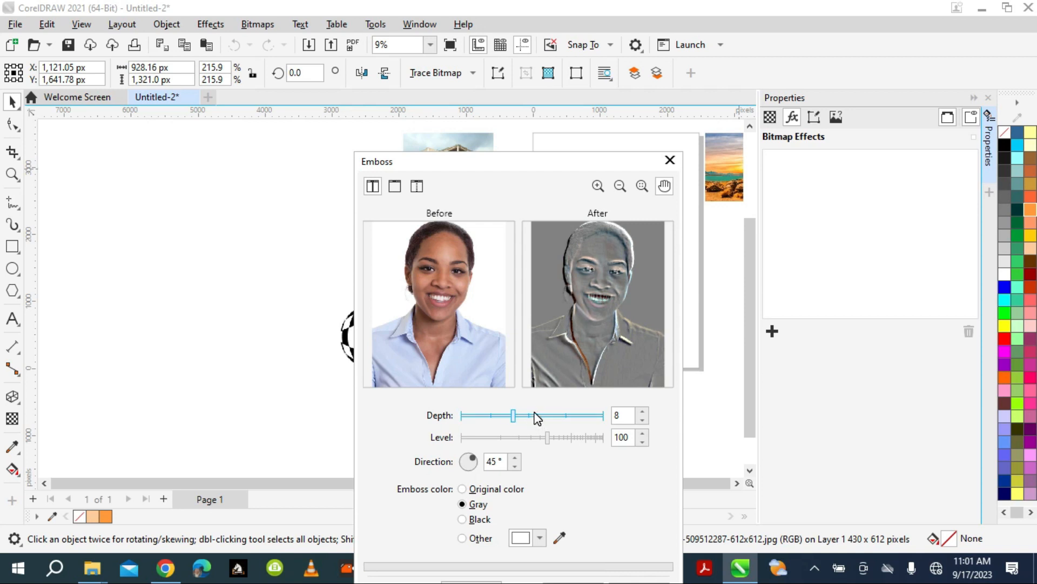
click(537, 417)
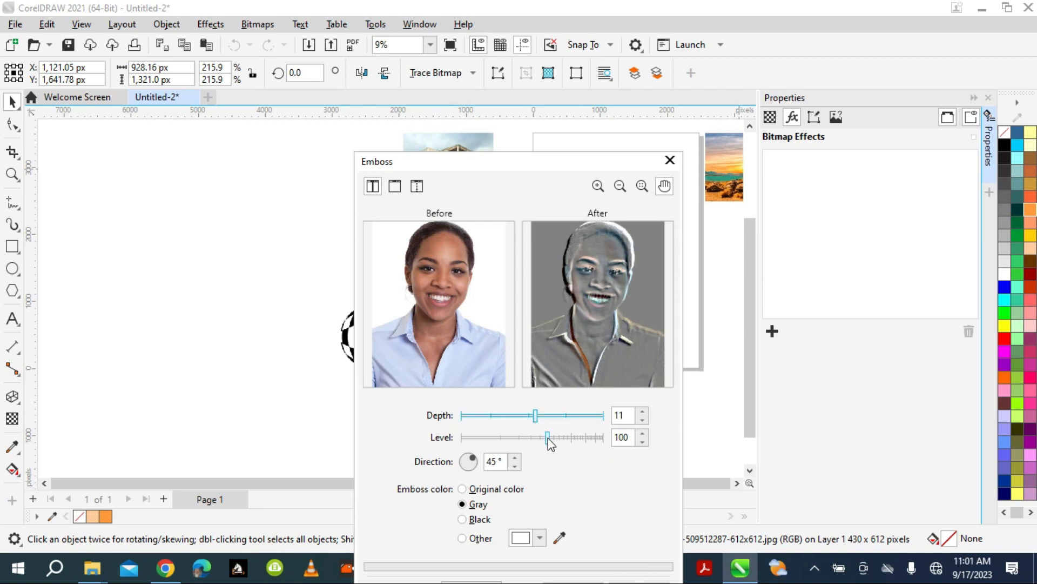
Step: Try an emboss level of 182, a direction of 53° and the black emboss color, then discard the effect
drag(538, 439, 568, 436)
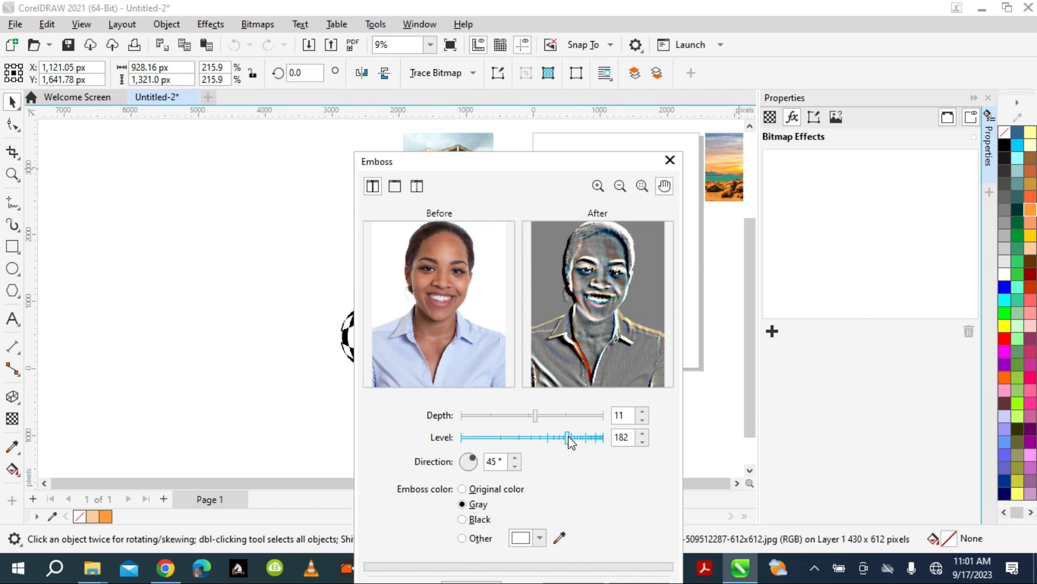
click(474, 464)
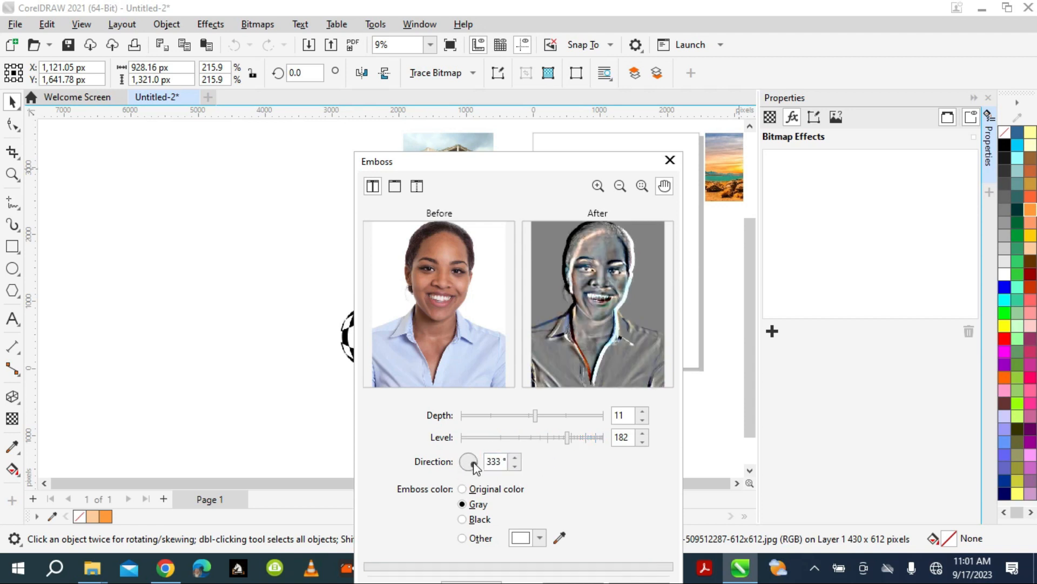
click(472, 457)
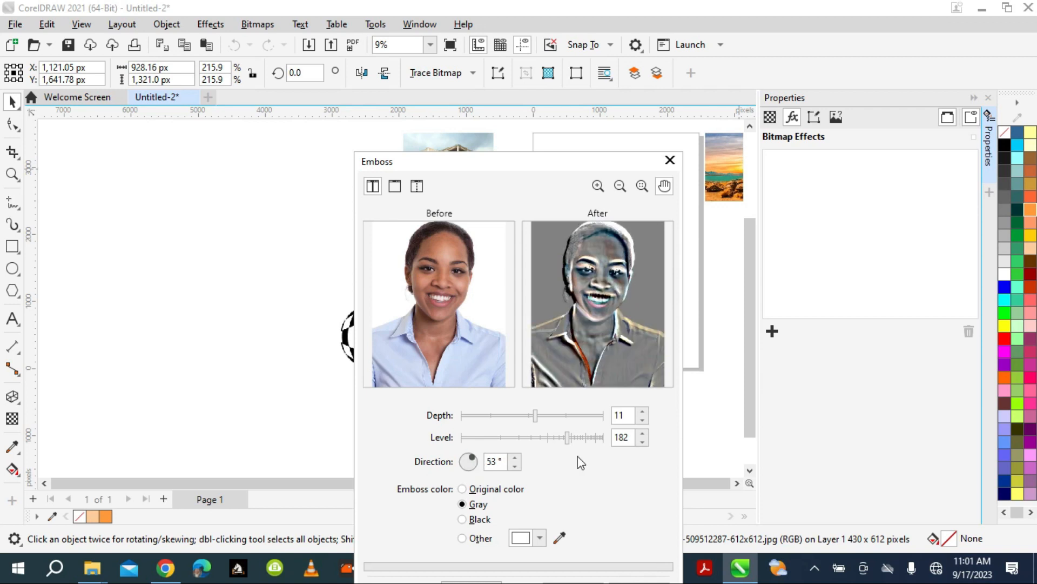
click(474, 519)
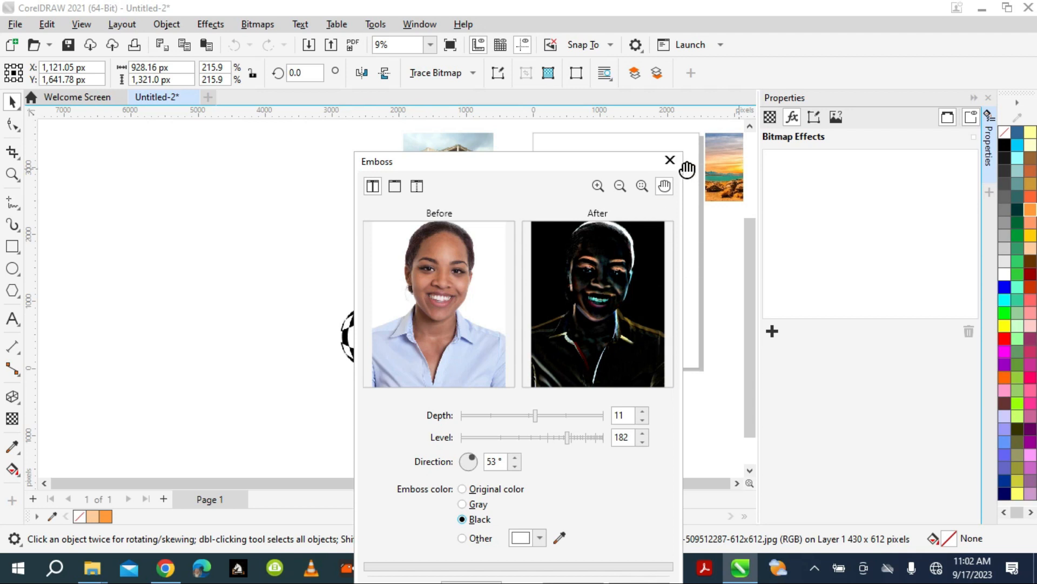
click(671, 160)
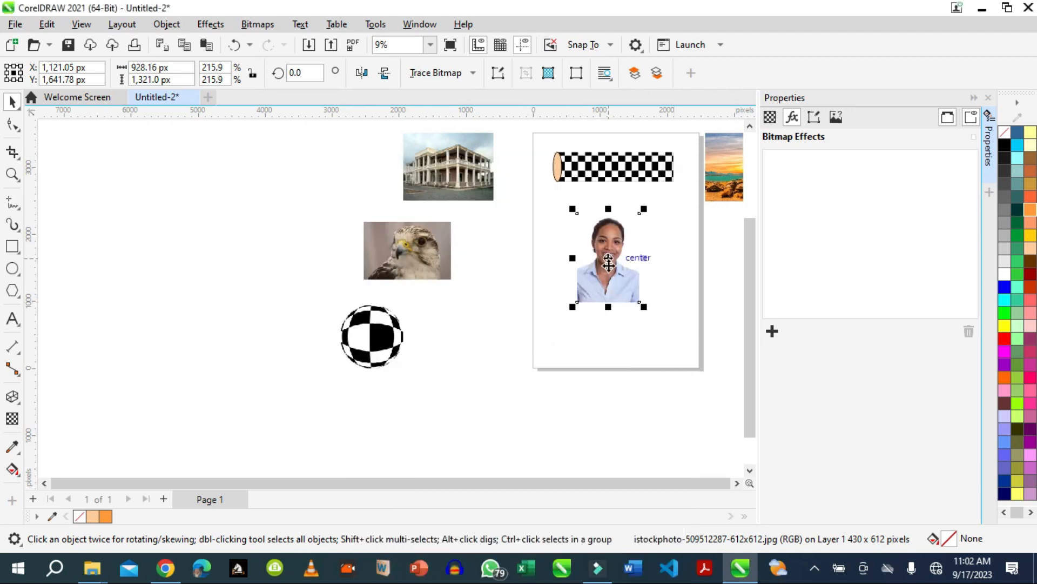
Step: Move the portrait off the page beside the checkered sphere and place the falcon photo on the page below the cylinder
click(630, 255)
drag(595, 288, 407, 367)
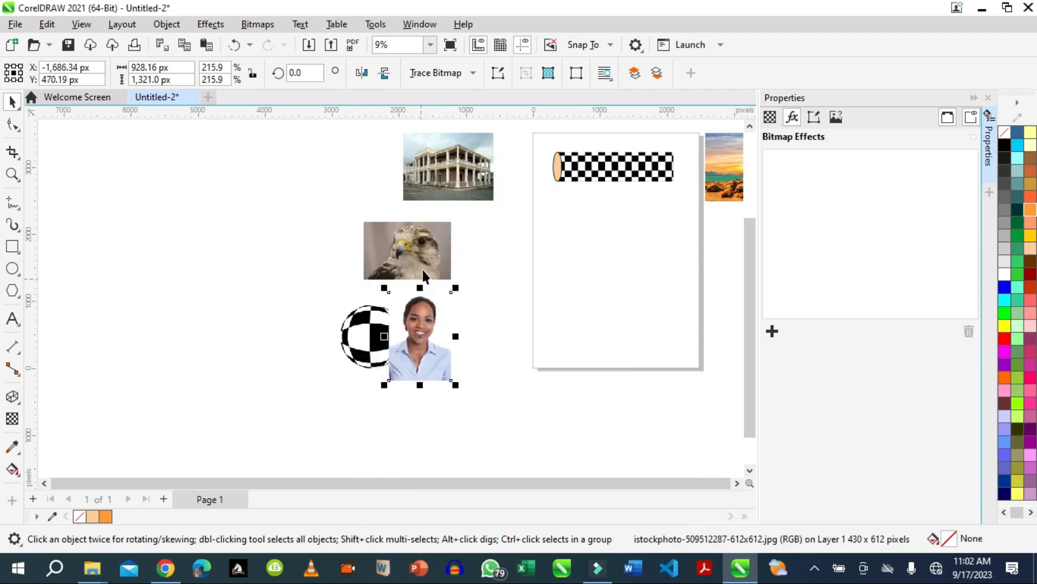
drag(427, 263, 622, 252)
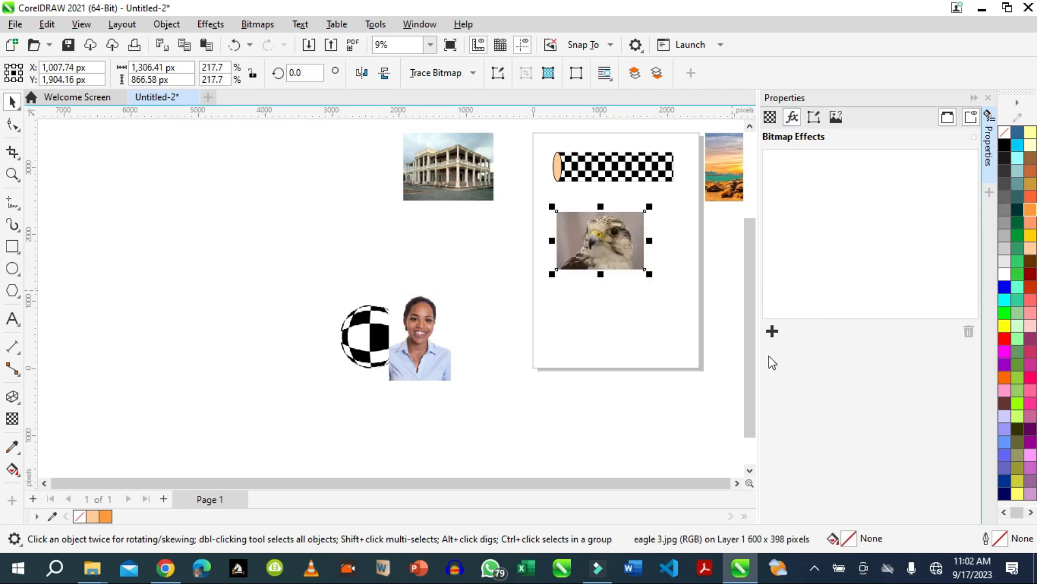
Step: Start the Pinch/Punch 3D effect on the falcon photo with a before-and-after preview and center the distortion on the bird's beak
click(772, 331)
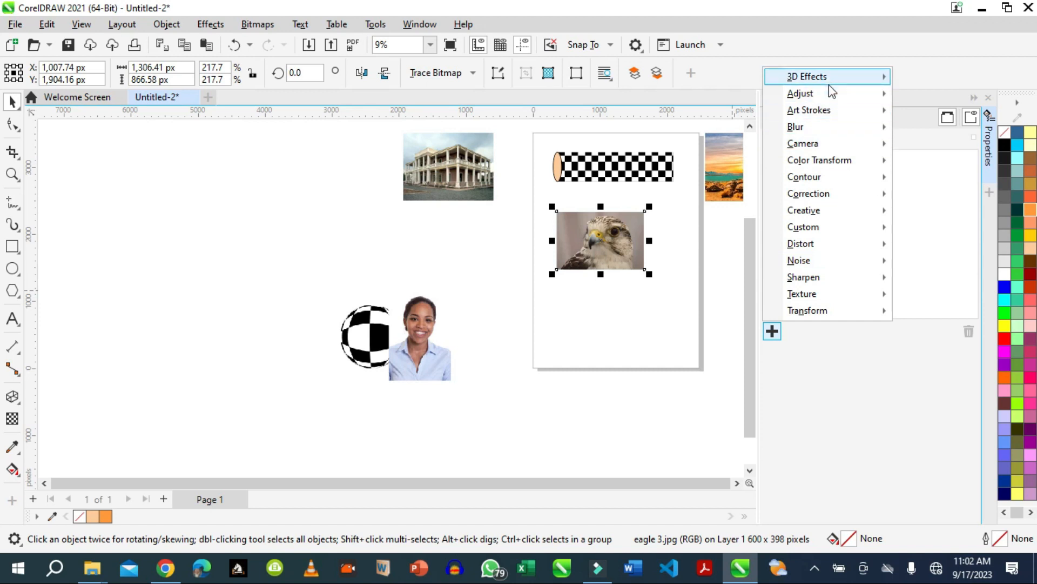
mouse_move(832, 82)
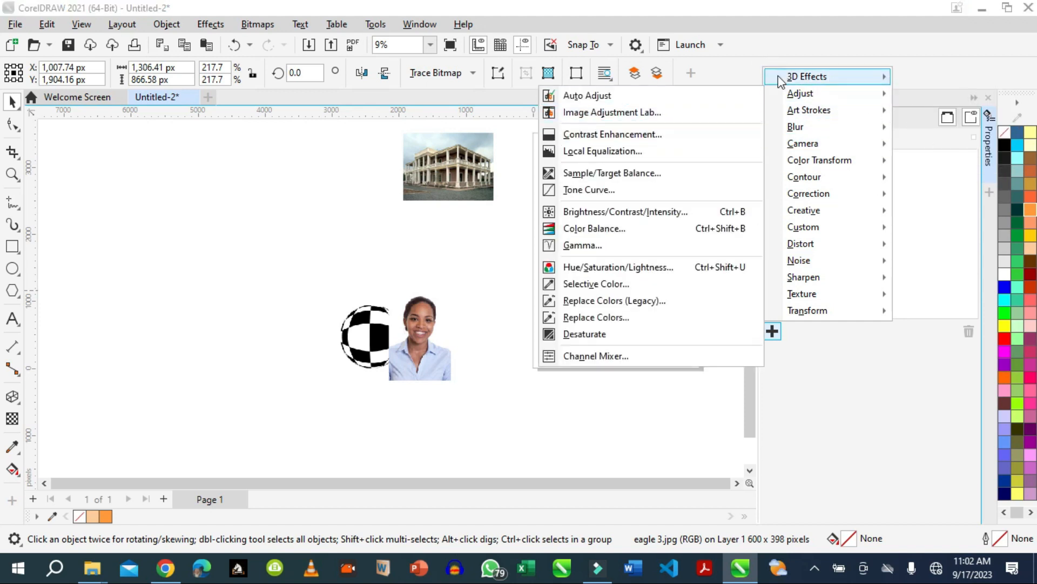
mouse_move(778, 76)
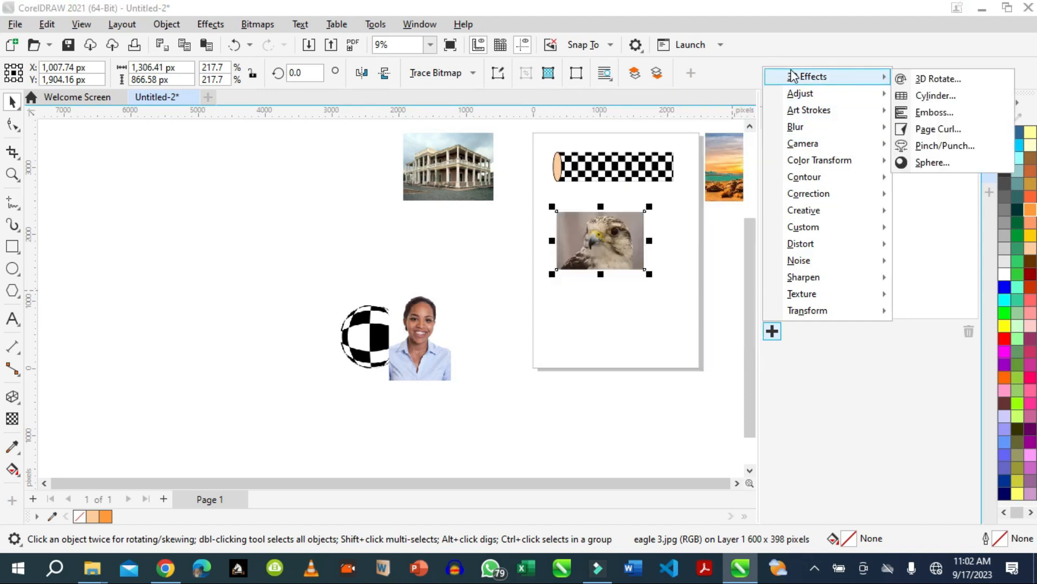
click(941, 147)
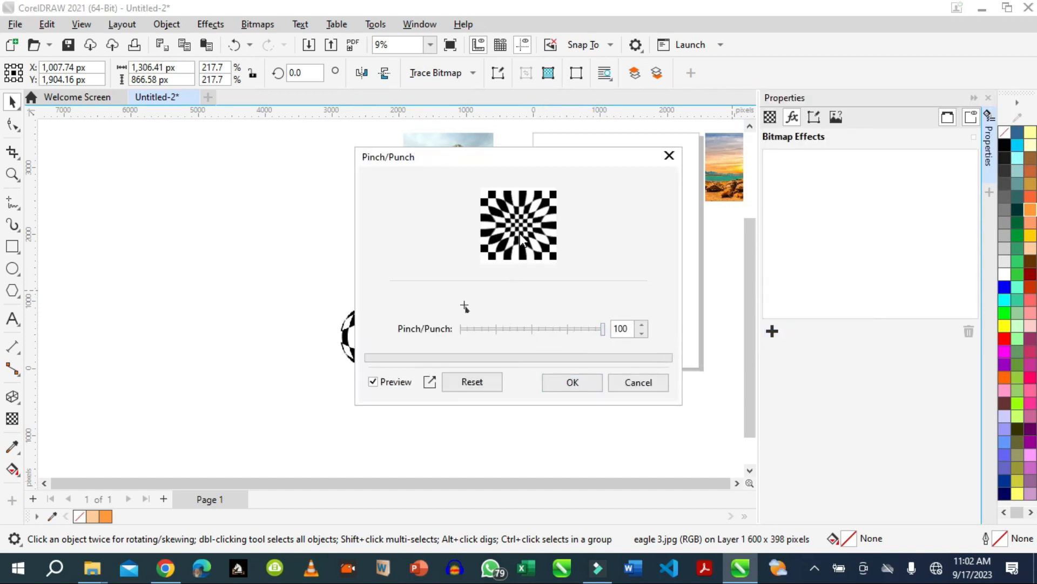
click(429, 383)
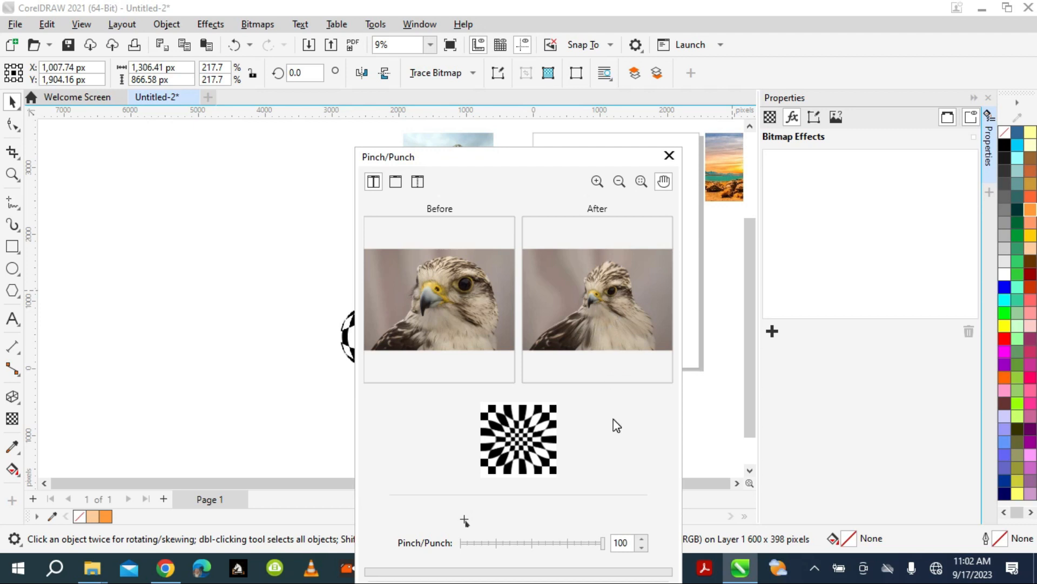
drag(585, 156, 588, 52)
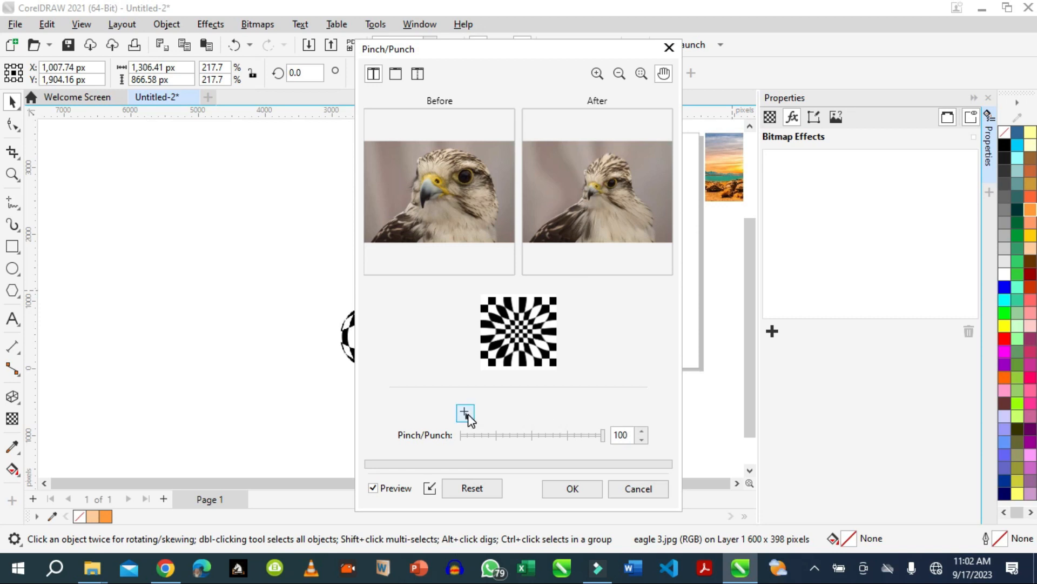
click(468, 417)
click(589, 196)
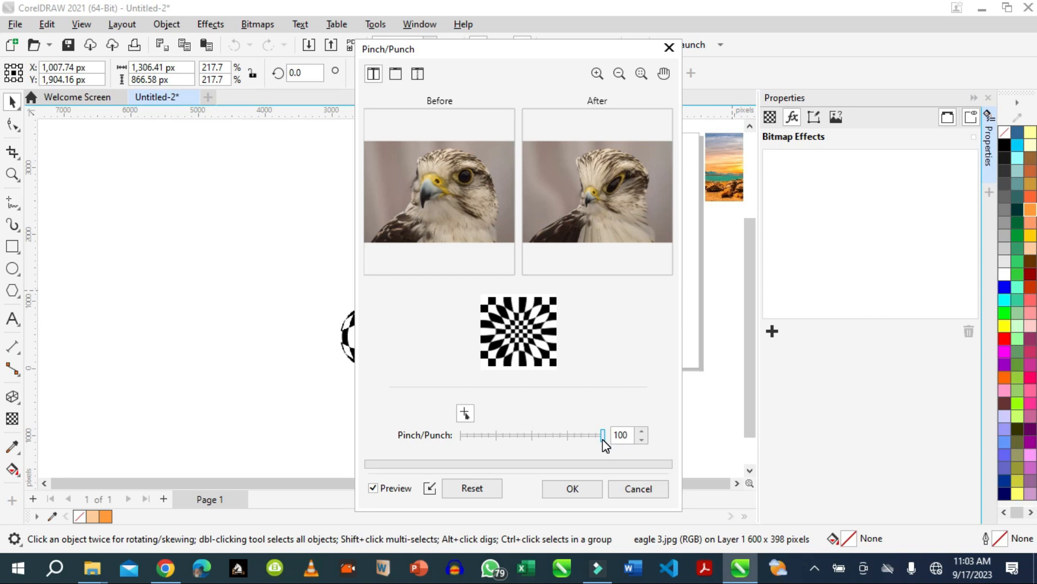
Step: Set the Pinch/Punch amount to -18, apply the effect to the falcon photo and deselect it
drag(603, 440, 509, 436)
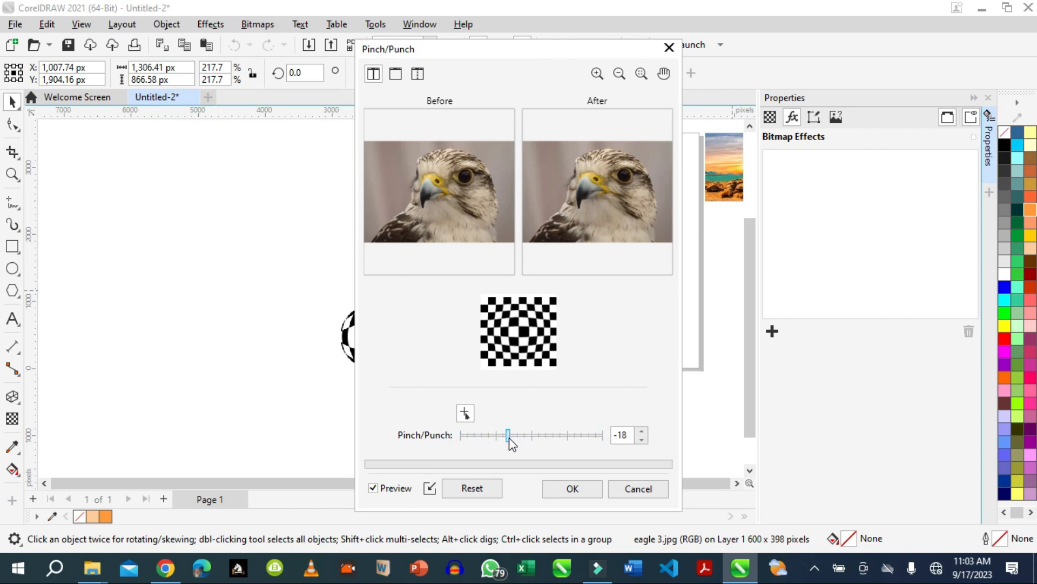
click(573, 489)
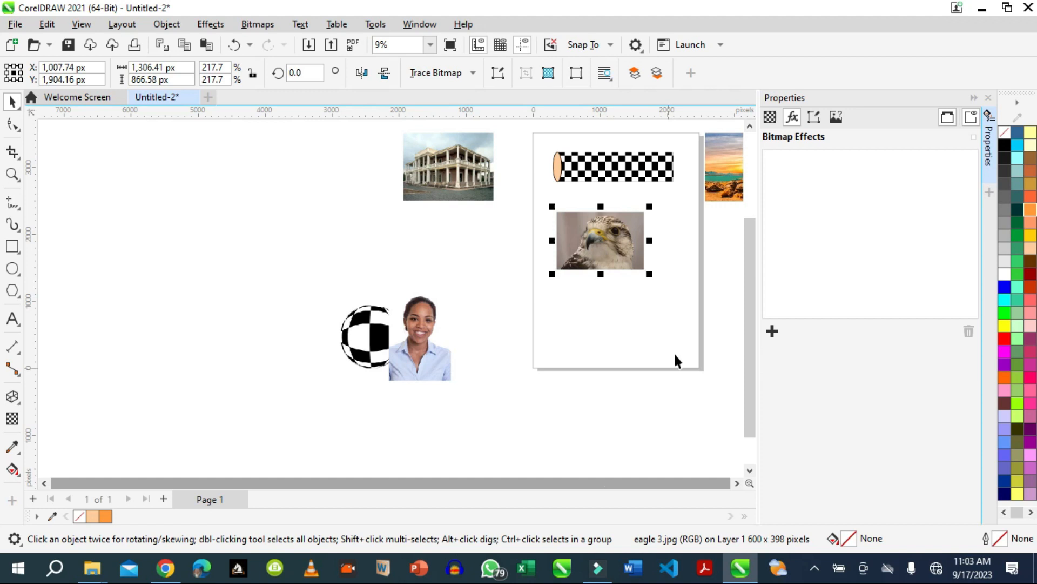
click(597, 305)
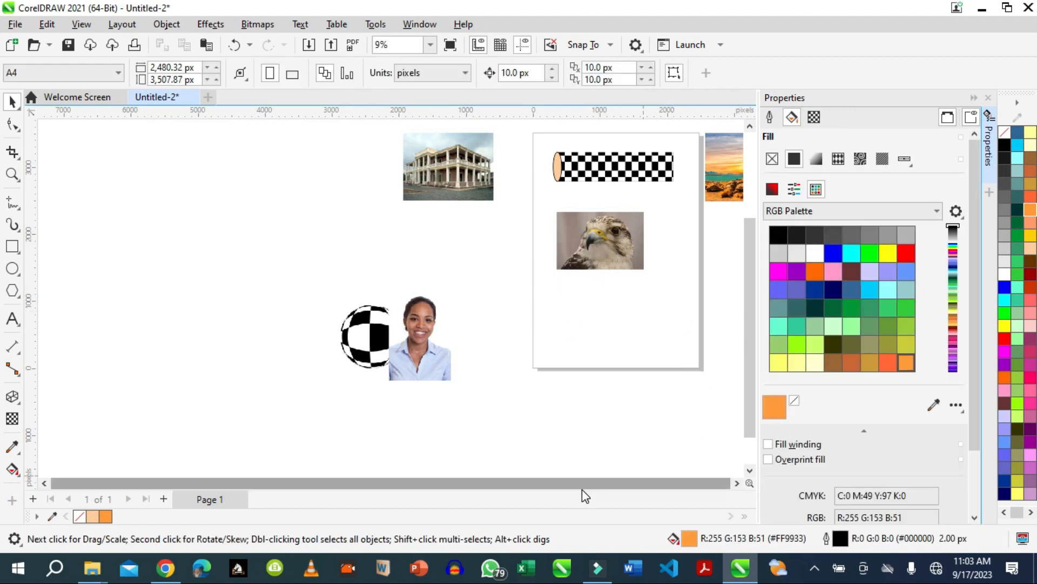
Step: Place the church photo on the page below the falcon and stretch it to about 1,974 by 1,581 px
drag(735, 171, 382, 242)
drag(422, 295, 424, 319)
drag(435, 258, 610, 335)
Step: Start the Page Curl 3D effect on the church photo with a before-and-after preview and set the curl direction to Horizontal
click(772, 331)
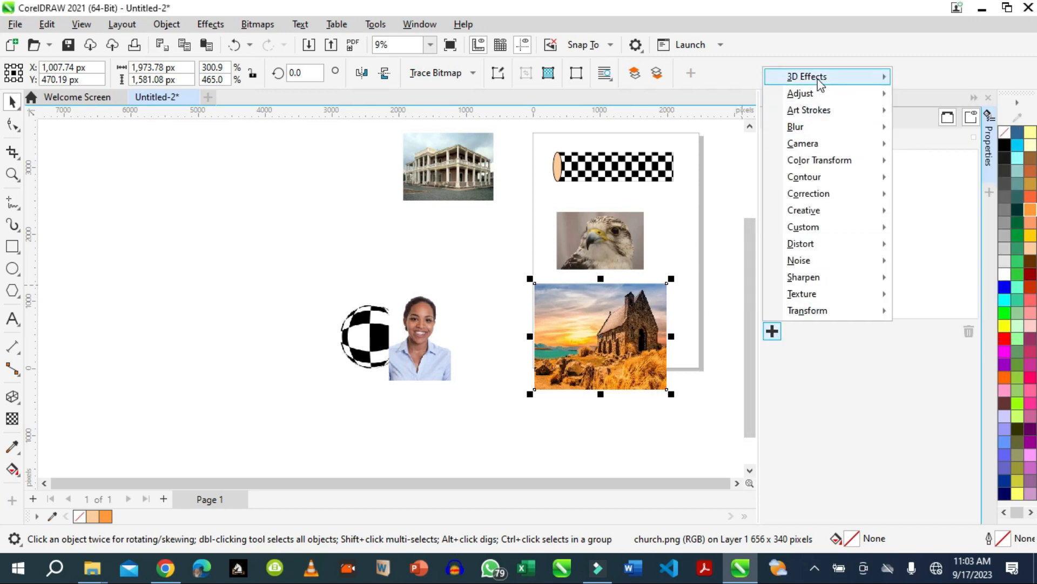
mouse_move(820, 76)
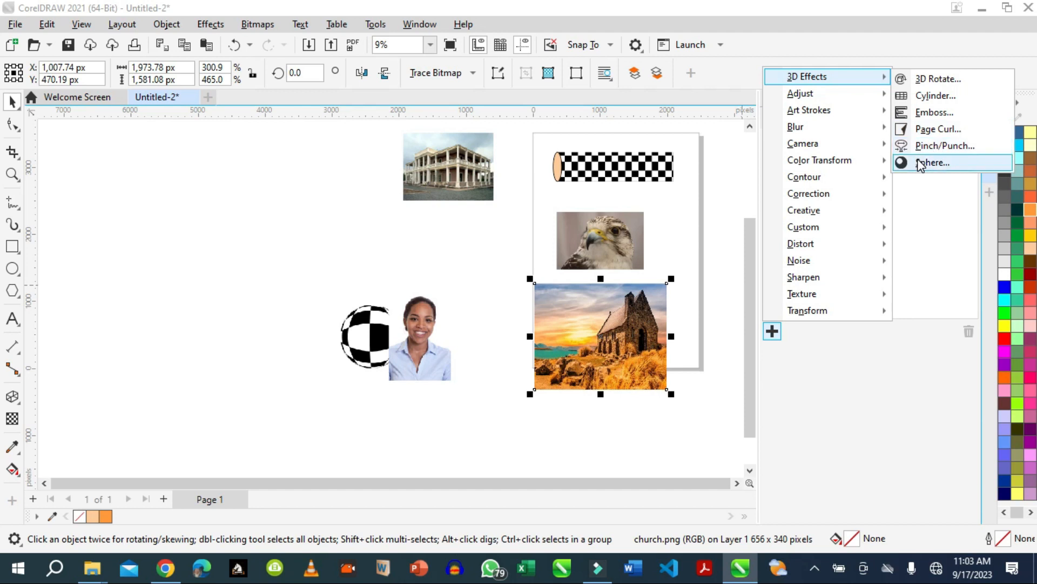
click(934, 131)
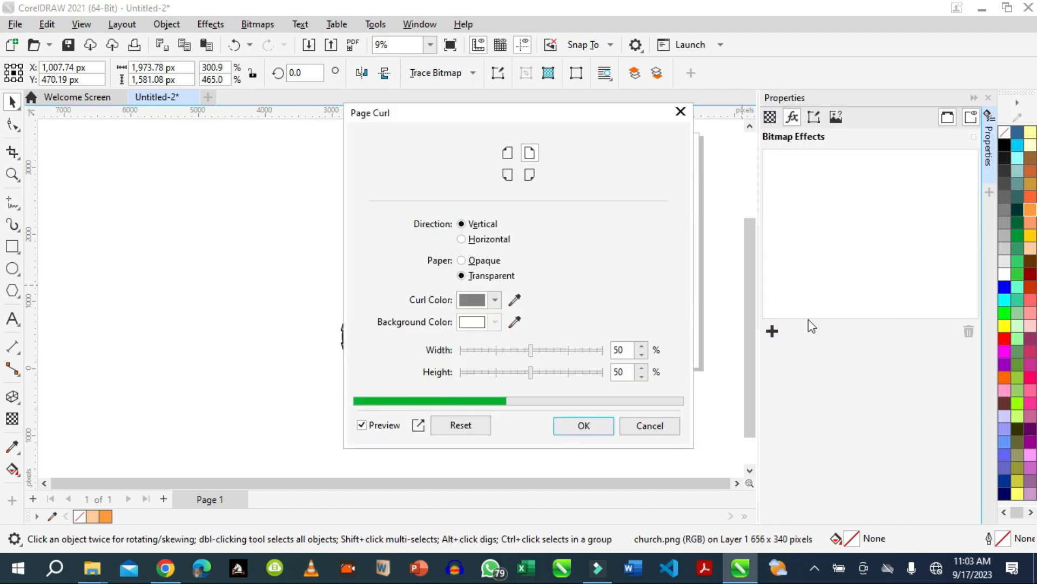
click(420, 427)
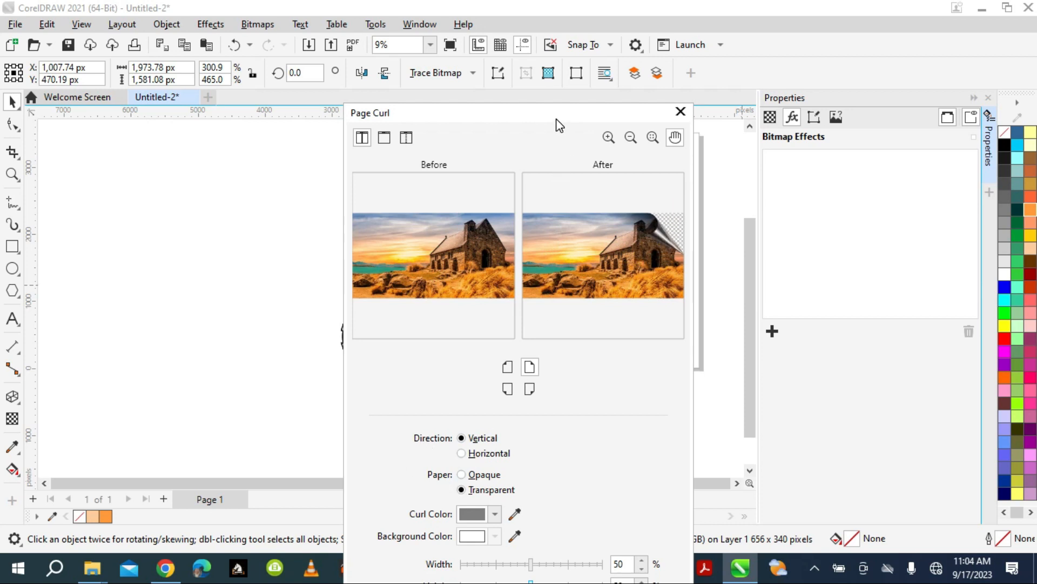
drag(557, 120, 558, 67)
click(463, 400)
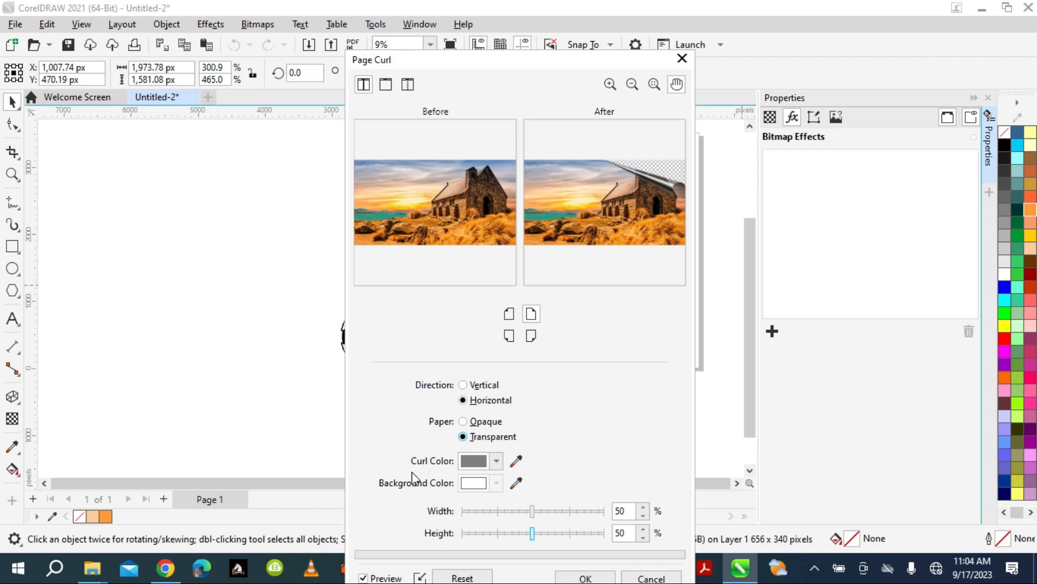
Step: Set the page curl color to magenta #BD1CA0
click(496, 463)
click(558, 394)
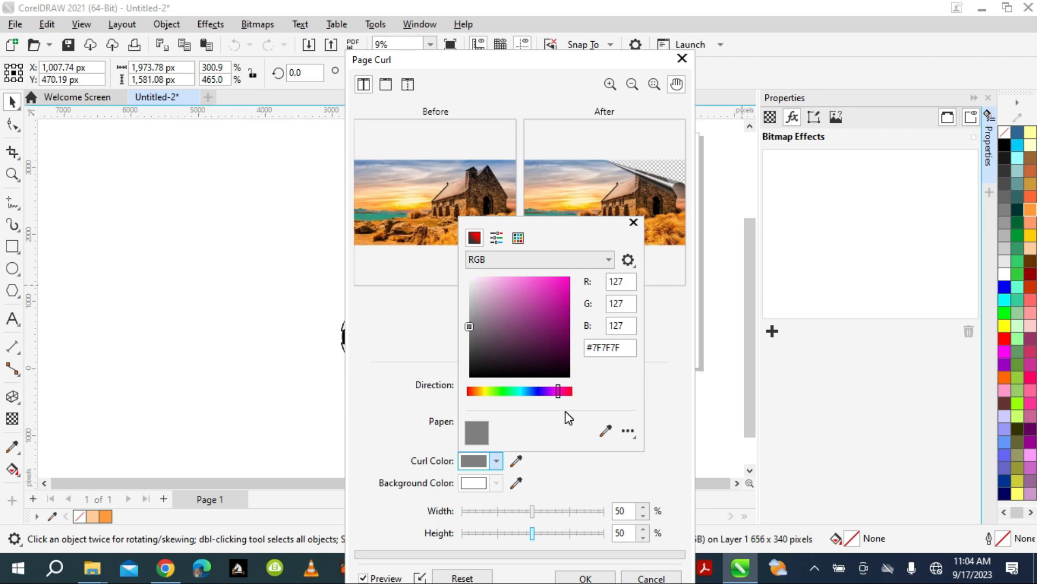
click(555, 302)
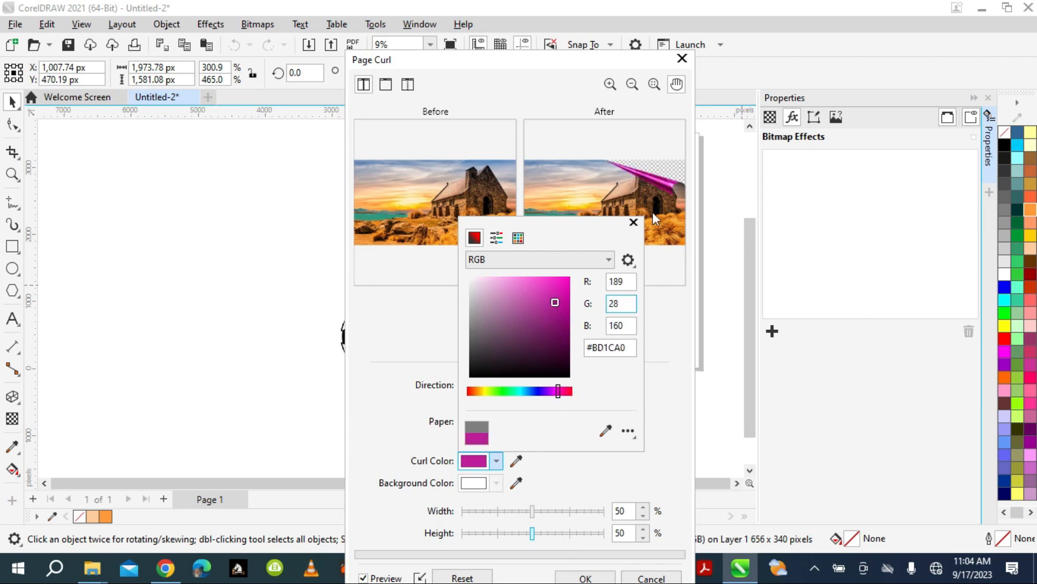
click(652, 344)
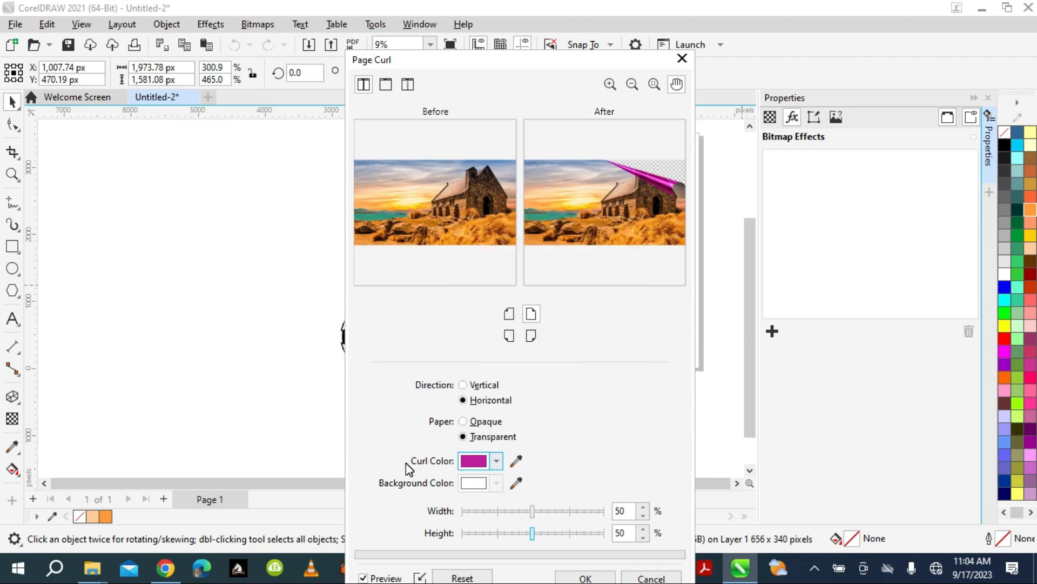
Step: Sample an orange tone from the grass in the church preview as the page curl's background color
click(516, 482)
click(639, 244)
drag(571, 61, 572, 12)
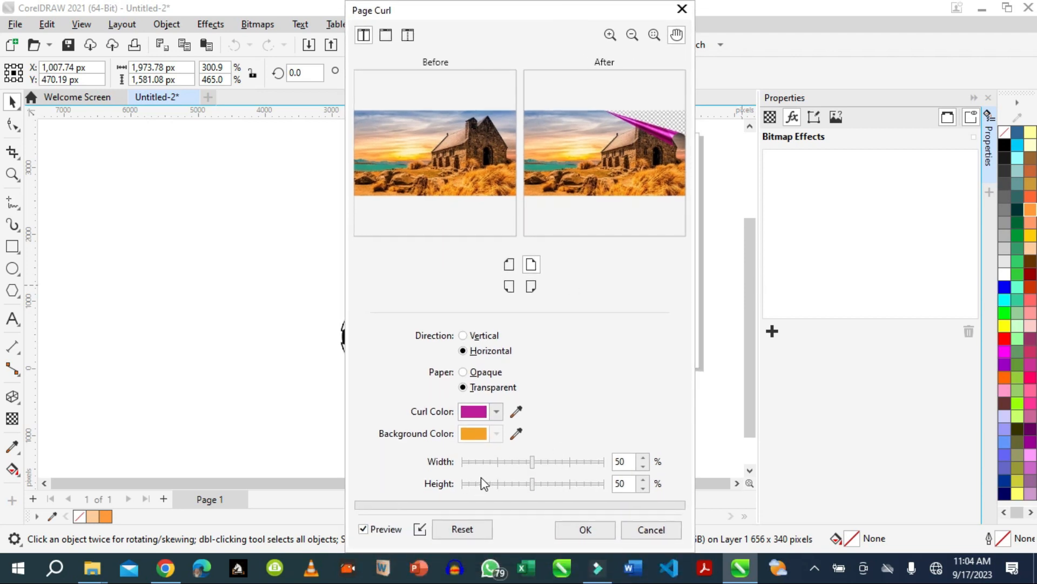
Step: Try several curl widths, settle on 33%, and apply the Page Curl effect to the church photo
click(536, 461)
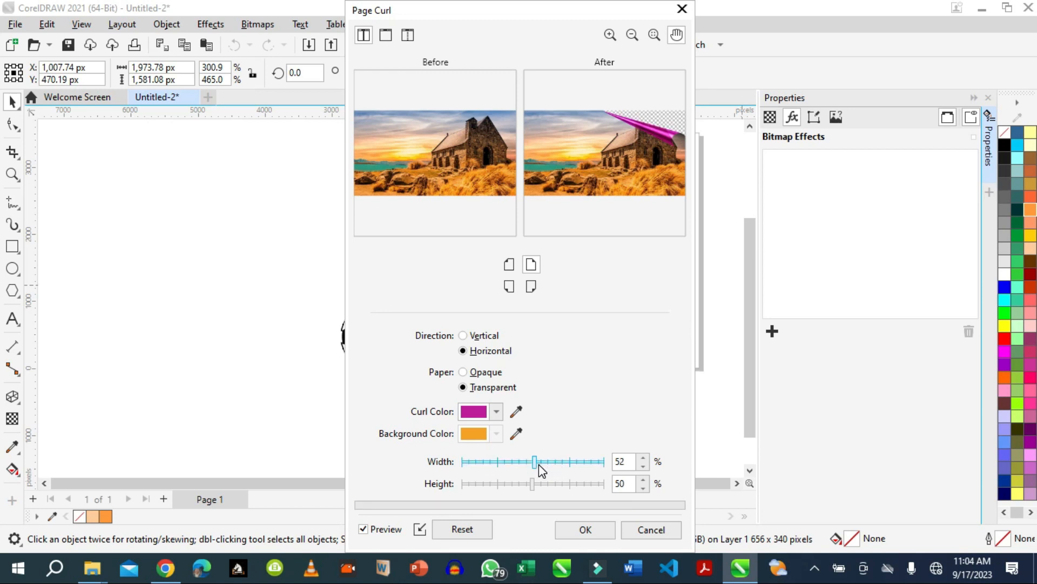
click(539, 465)
click(556, 465)
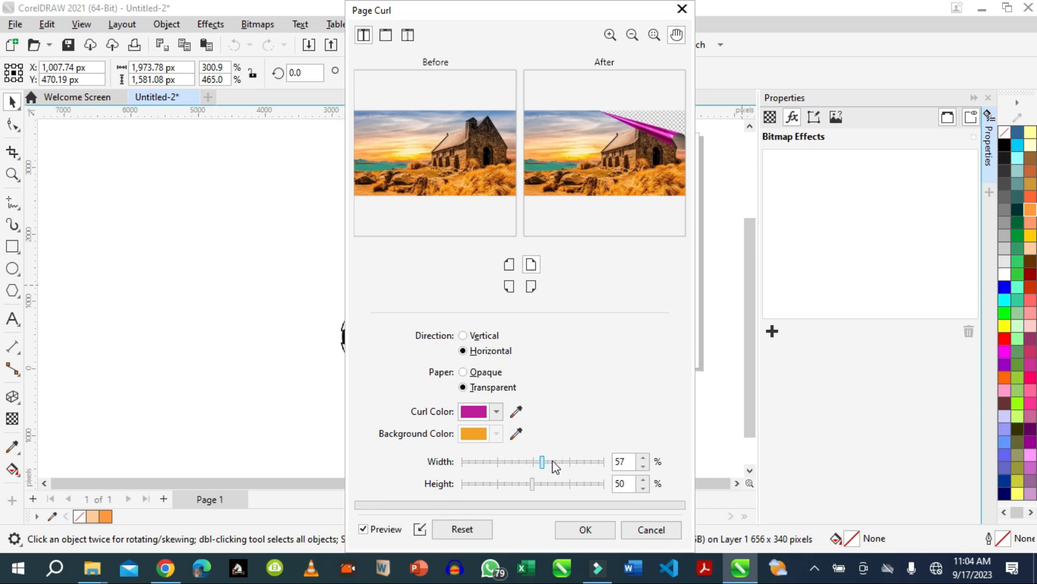
click(519, 463)
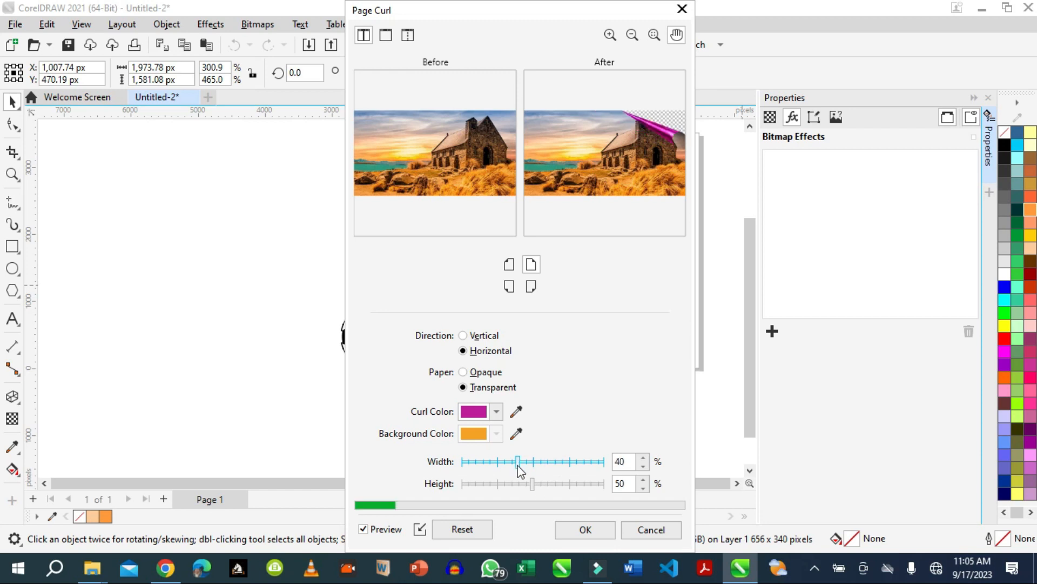
click(509, 464)
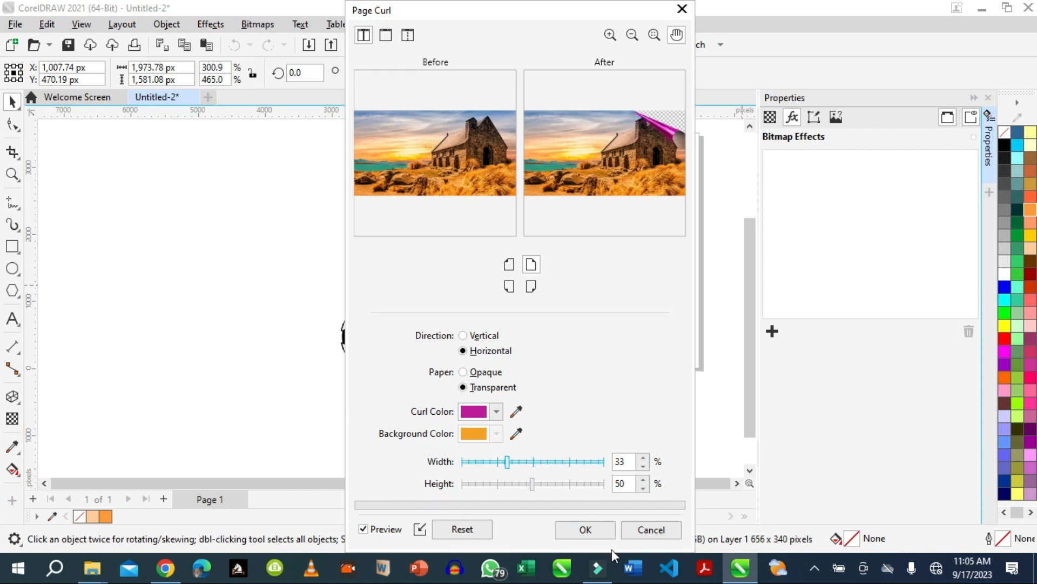
click(592, 530)
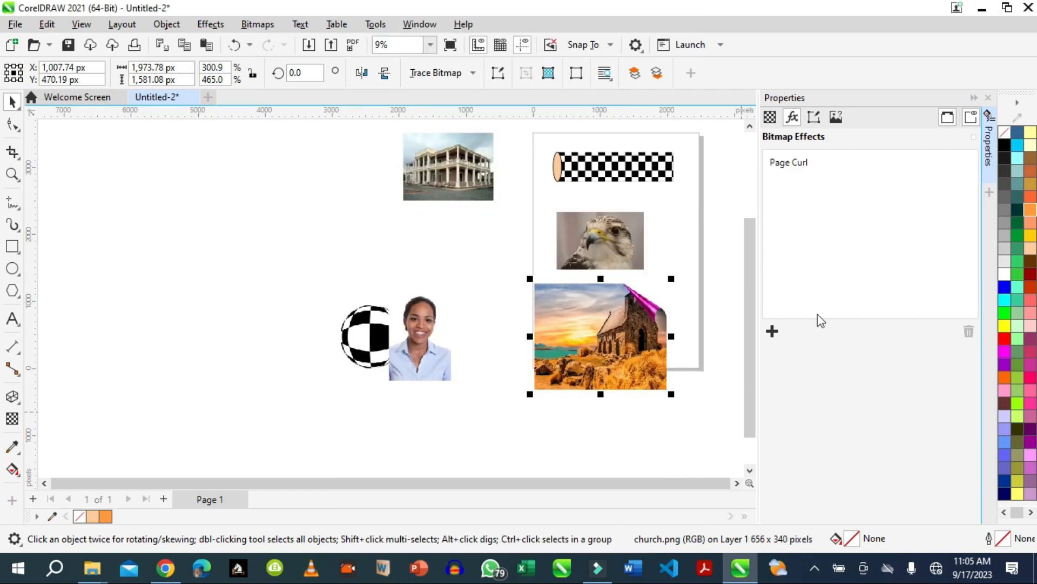
click(772, 332)
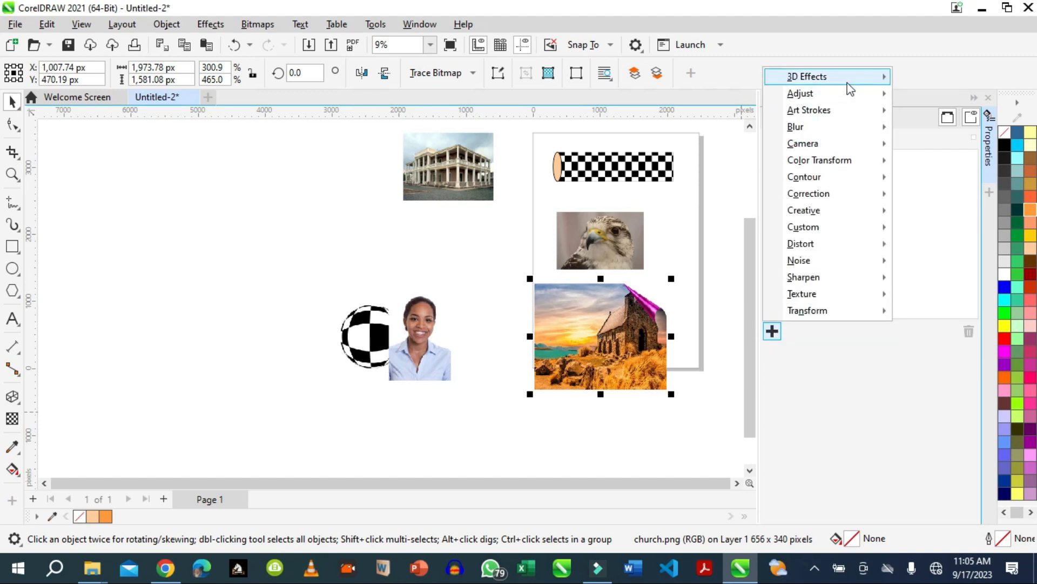
mouse_move(826, 79)
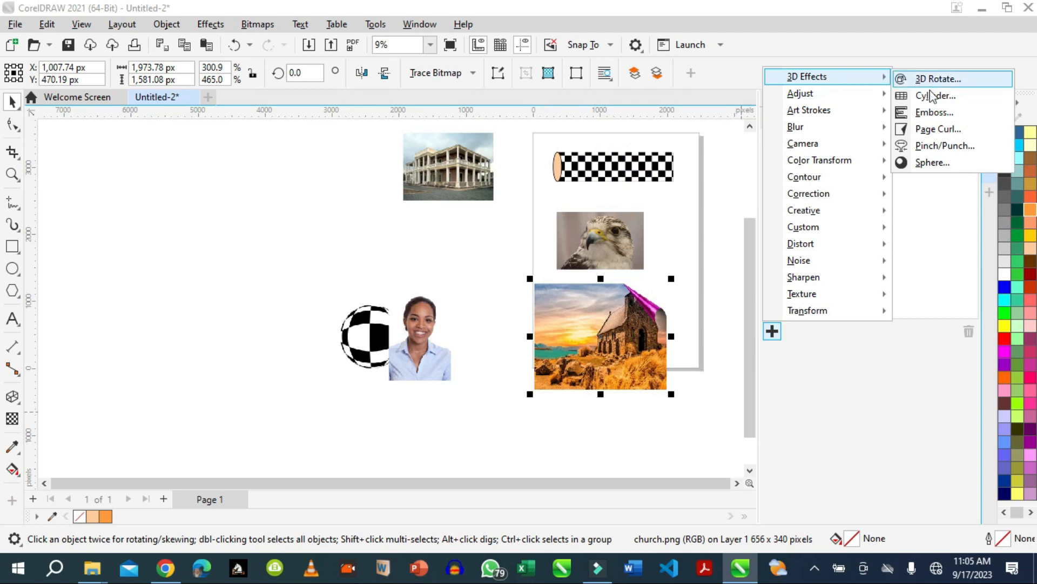
mouse_move(813, 98)
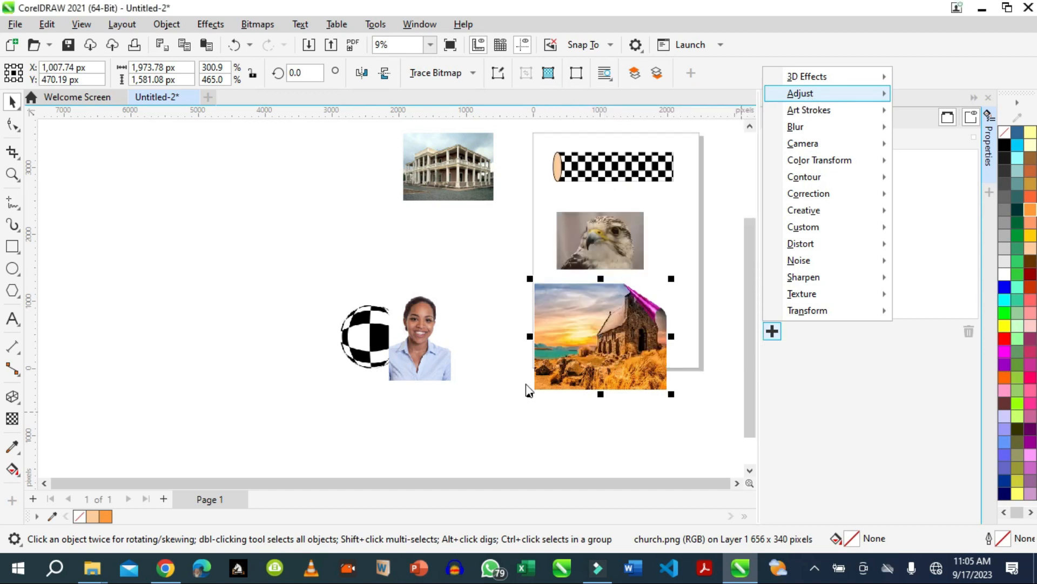
click(814, 567)
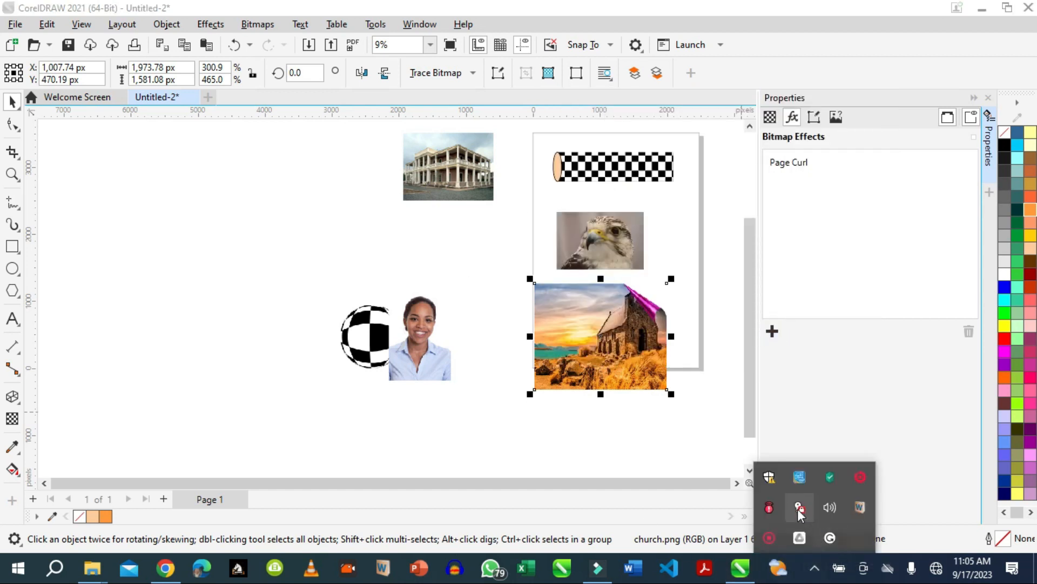
right_click(770, 539)
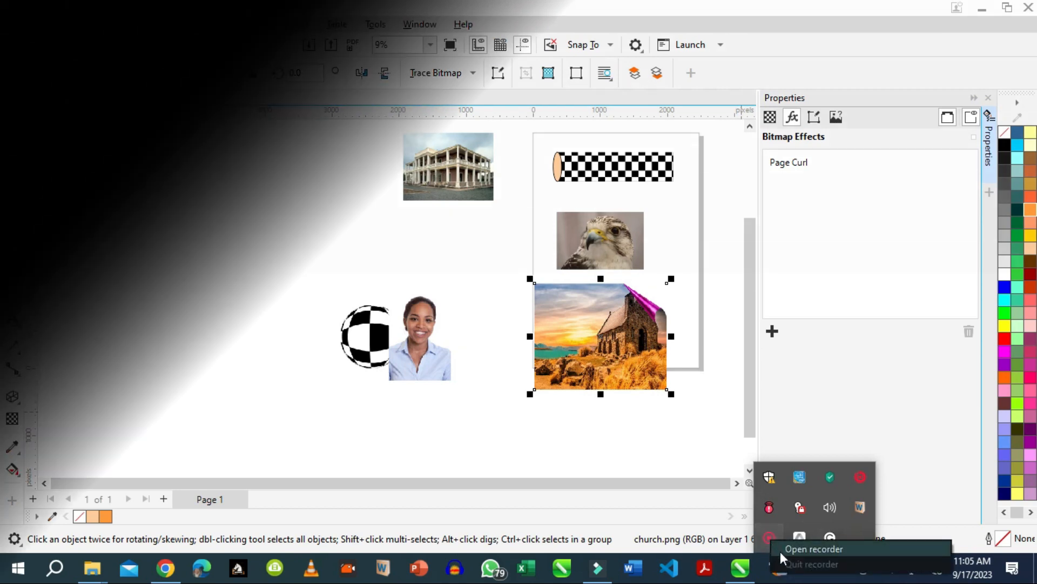